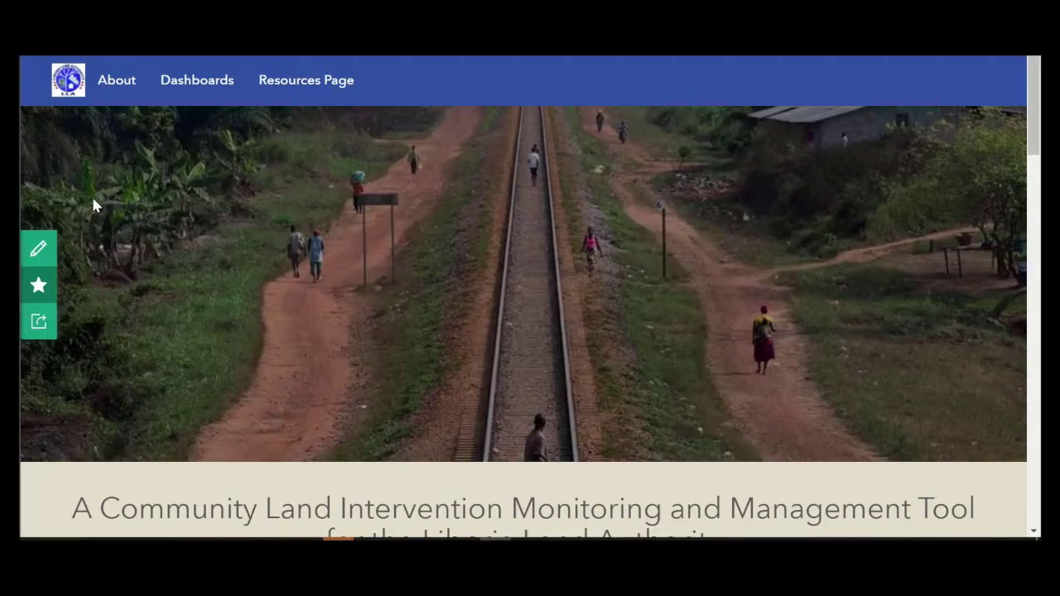
Step: Open the Initial Data Form's Launch link from the Hub data form cards in a new browser tab
scroll(606, 293, down, 20)
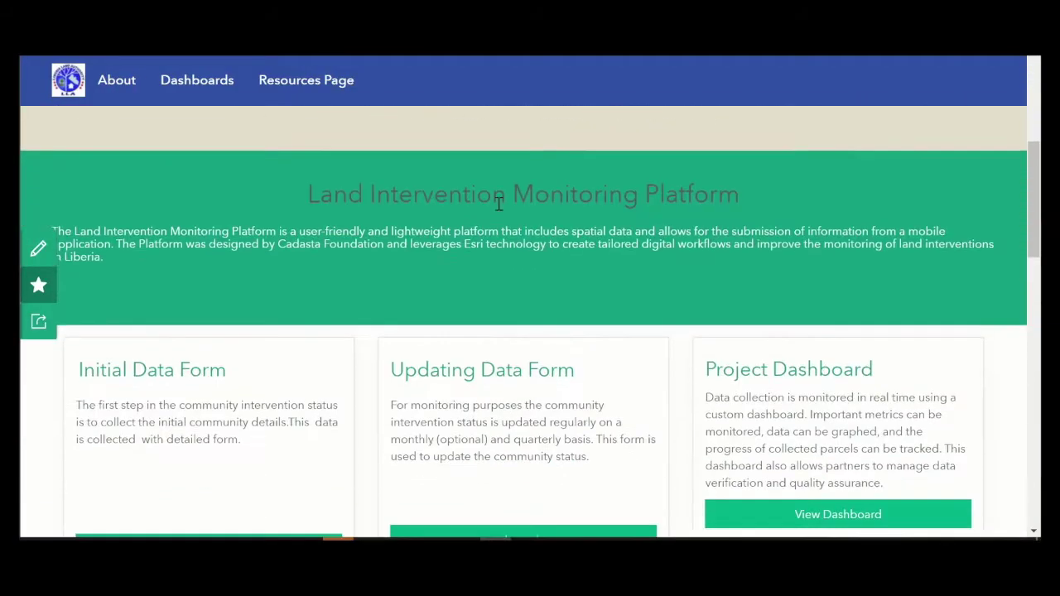
scroll(606, 293, up, 12)
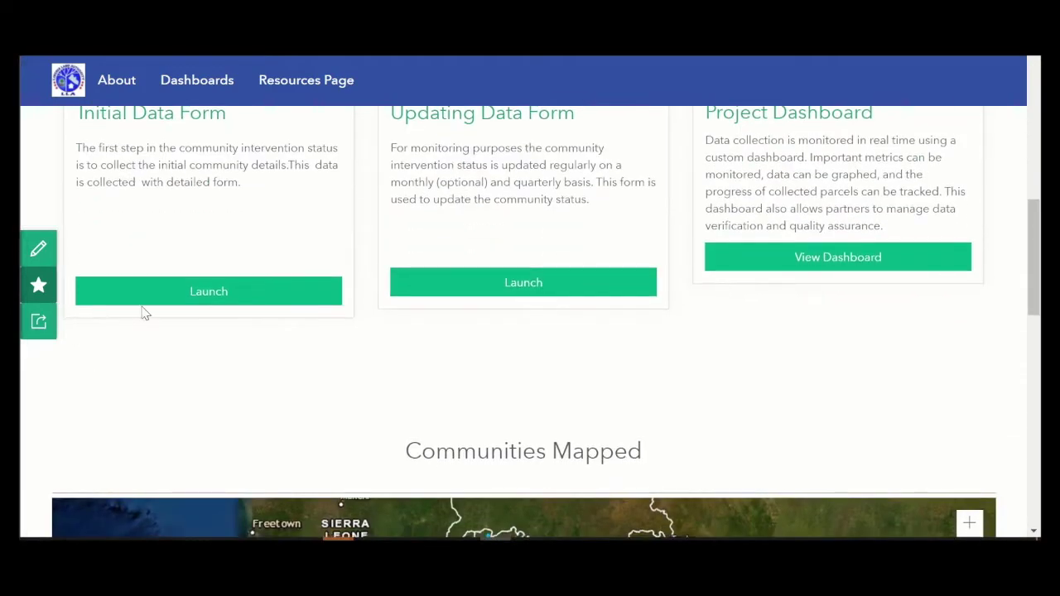
right_click(171, 304)
click(204, 69)
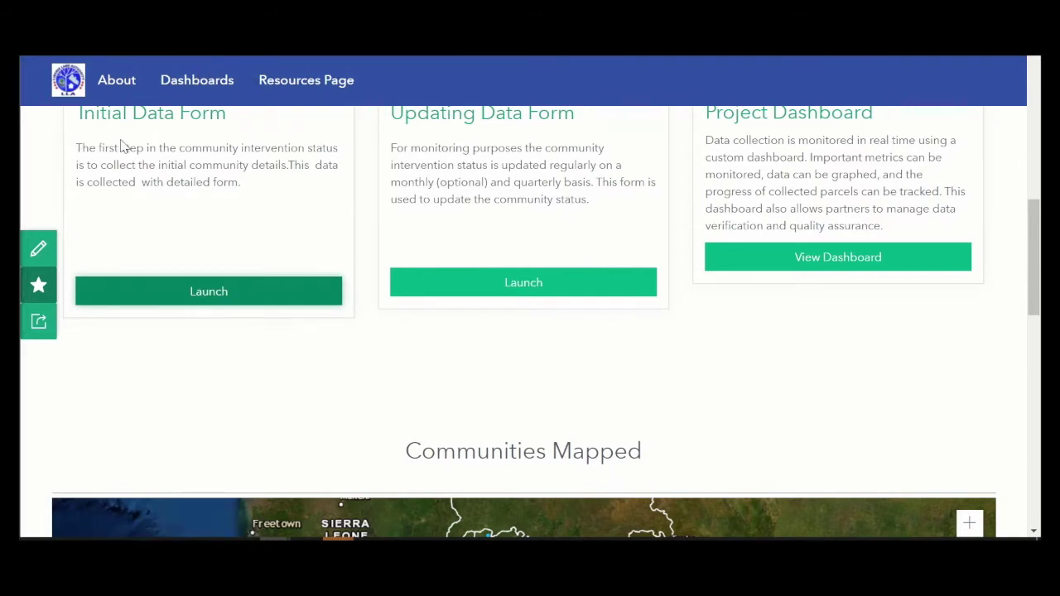
Step: In the new form tab, choose organization SDI, county Bomi, district Klay and clan Blugban
key(ctrl+Tab)
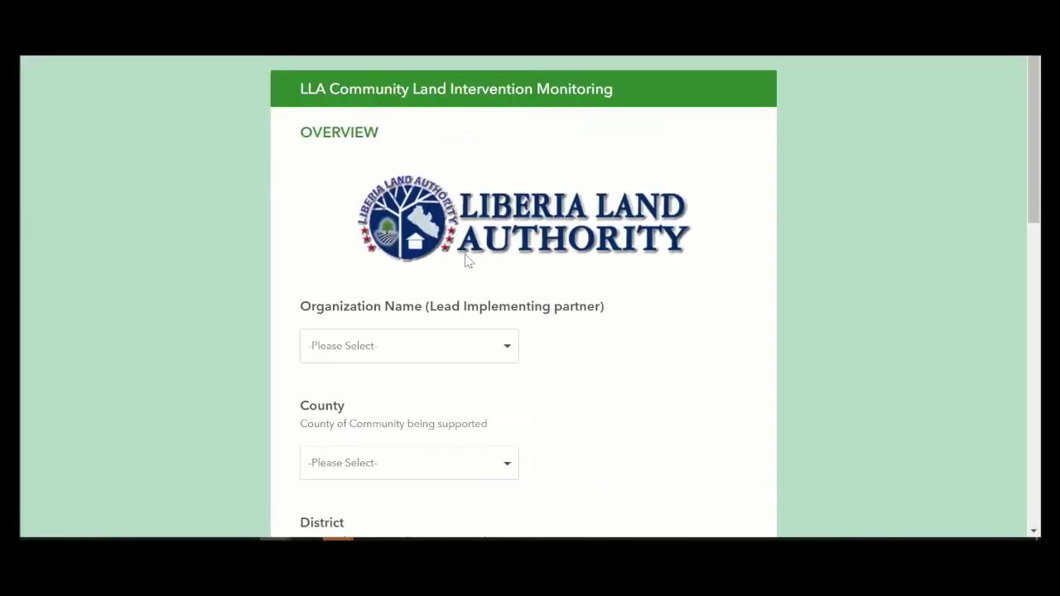
click(467, 341)
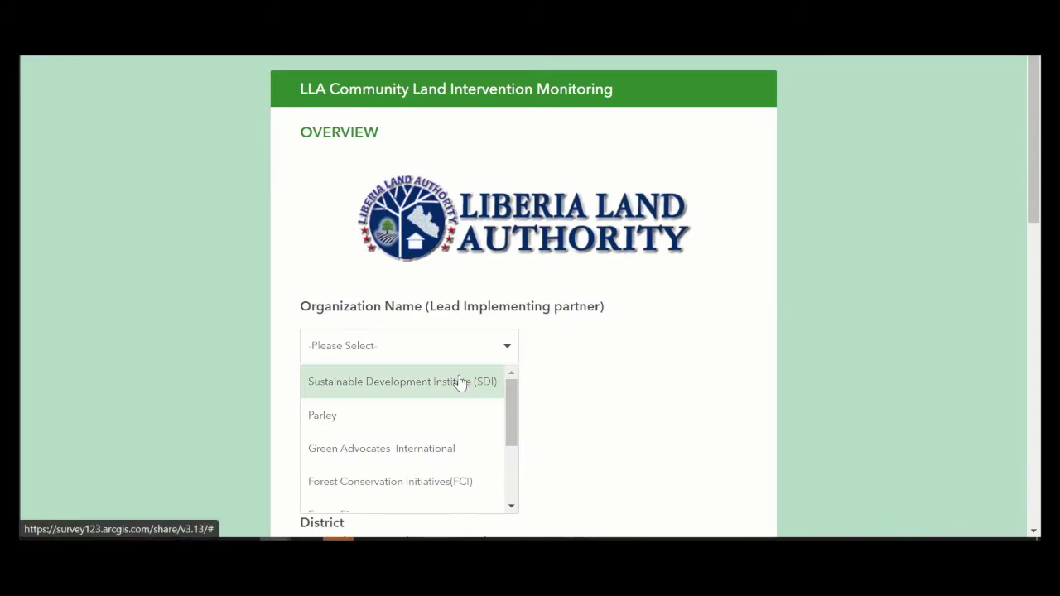
click(461, 382)
scroll(521, 350, down, 2)
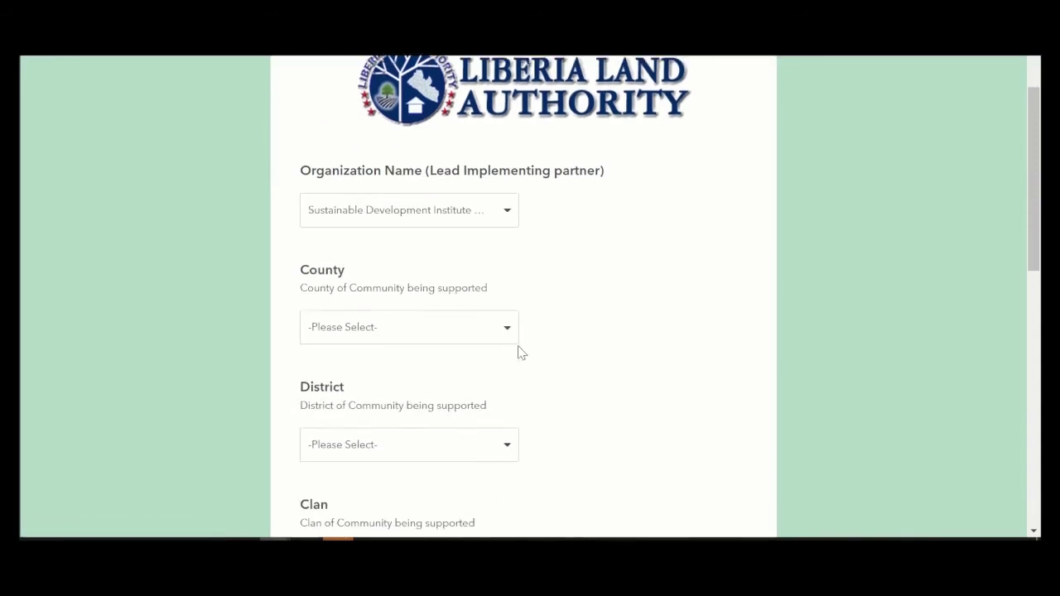
click(476, 327)
click(421, 348)
scroll(582, 265, down, 2)
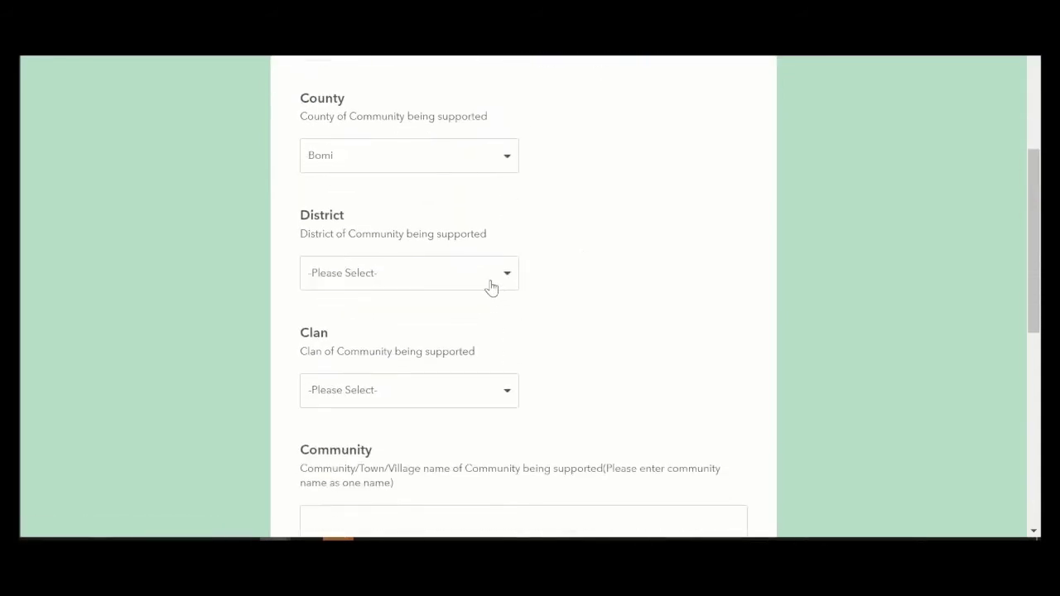
click(491, 286)
click(476, 306)
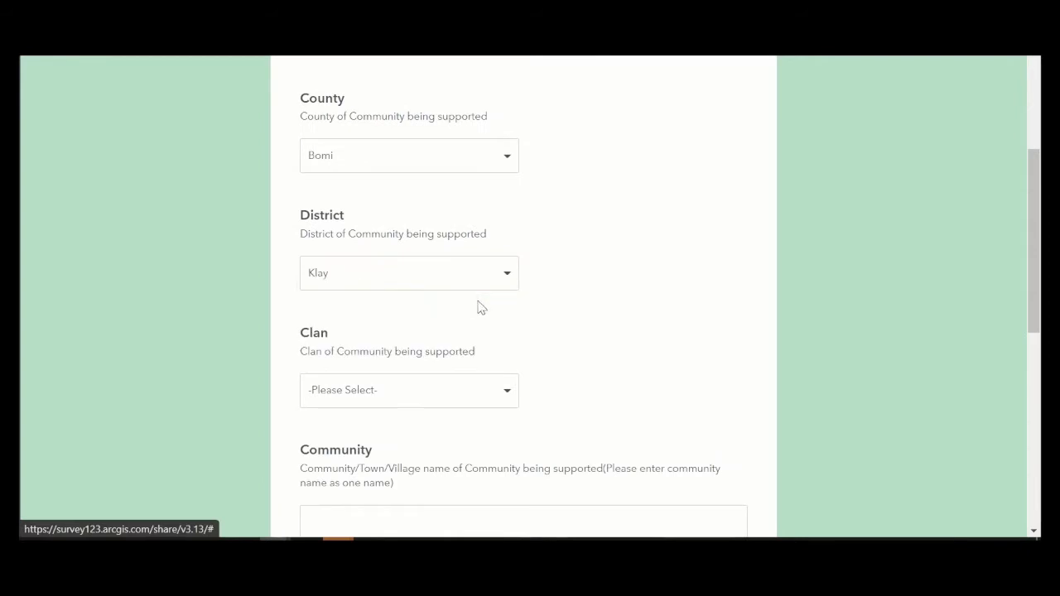
click(478, 388)
click(374, 428)
Step: Enter community TestCommunity, the focal point's name and phone number, and answer Yes to larger project
scroll(587, 372, down, 2)
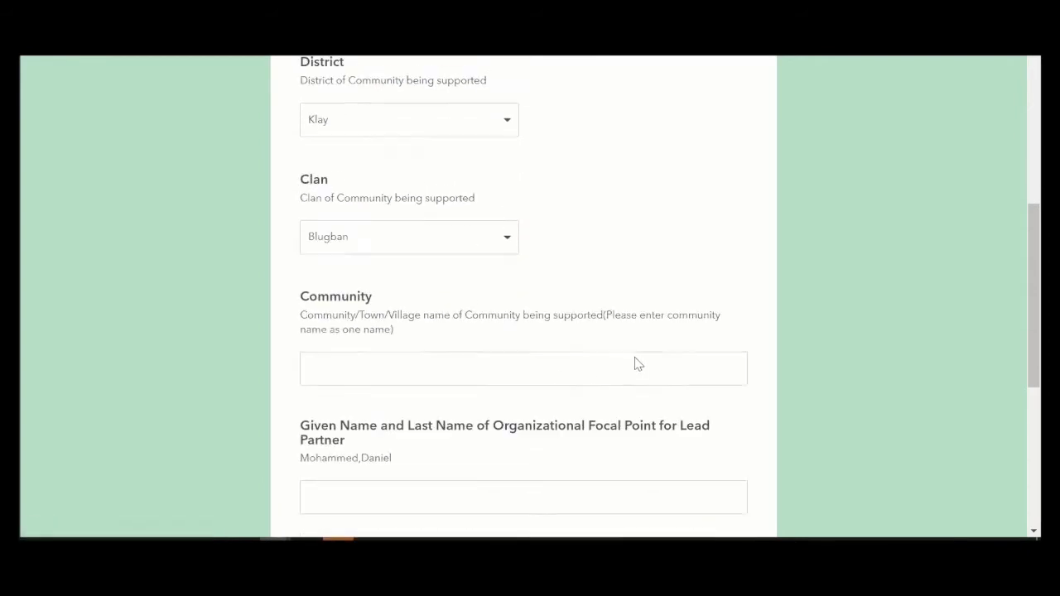
click(446, 379)
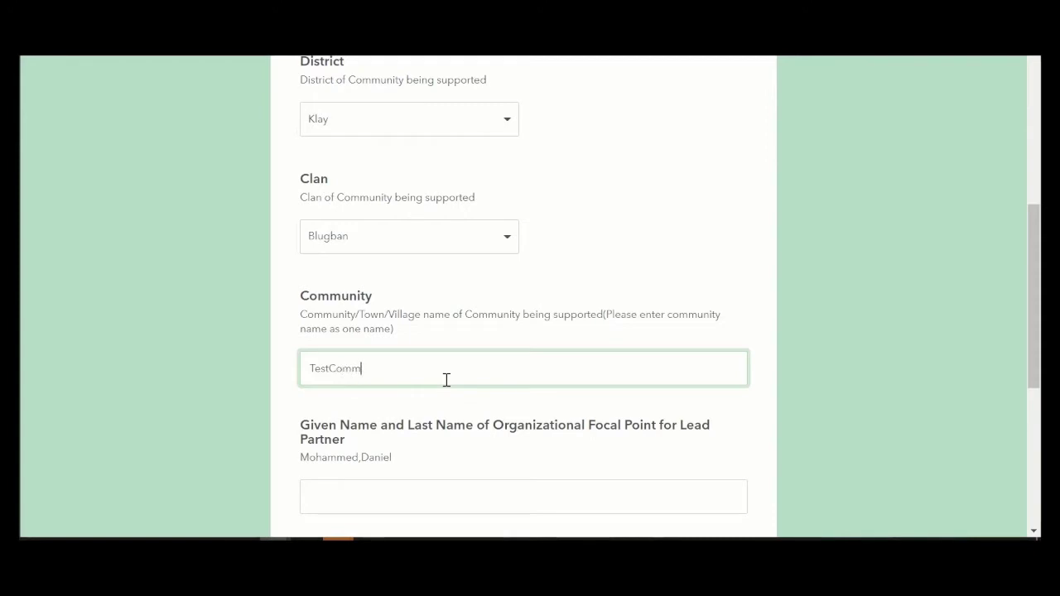
scroll(489, 355, down, 2)
click(471, 346)
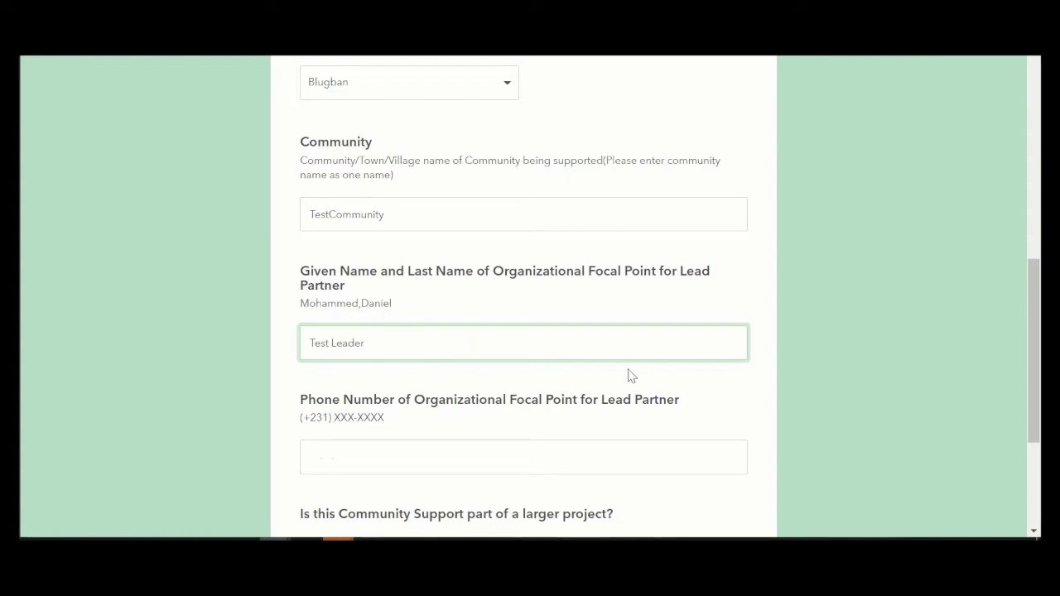
click(434, 441)
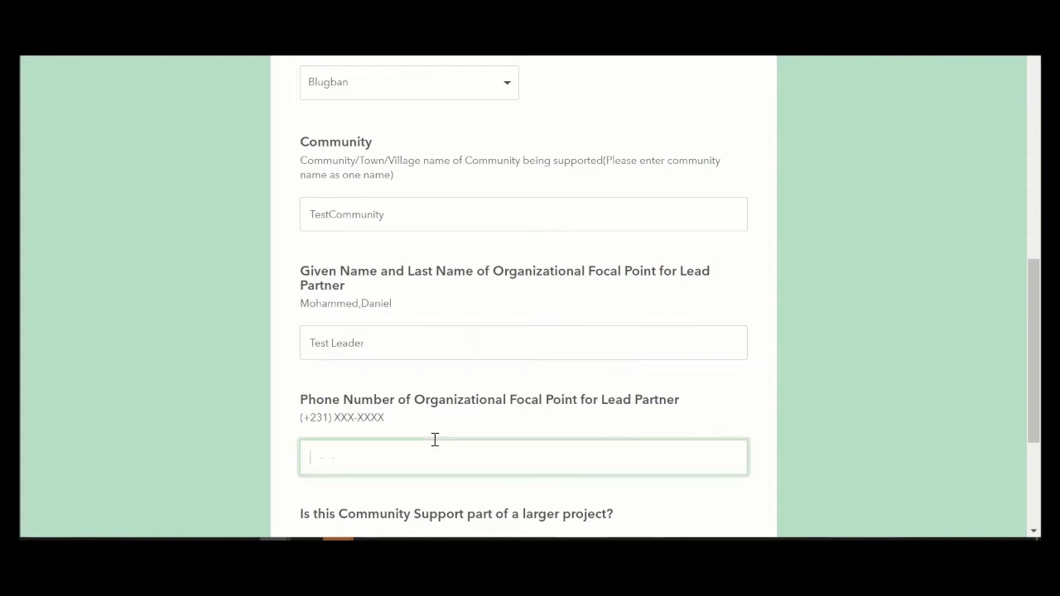
text(4)
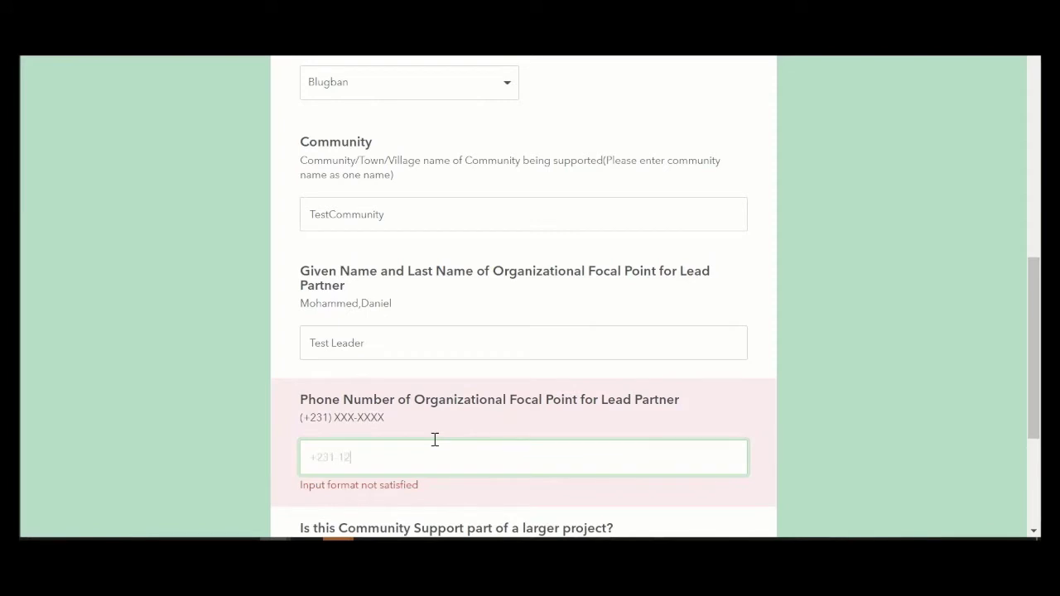
text(56)
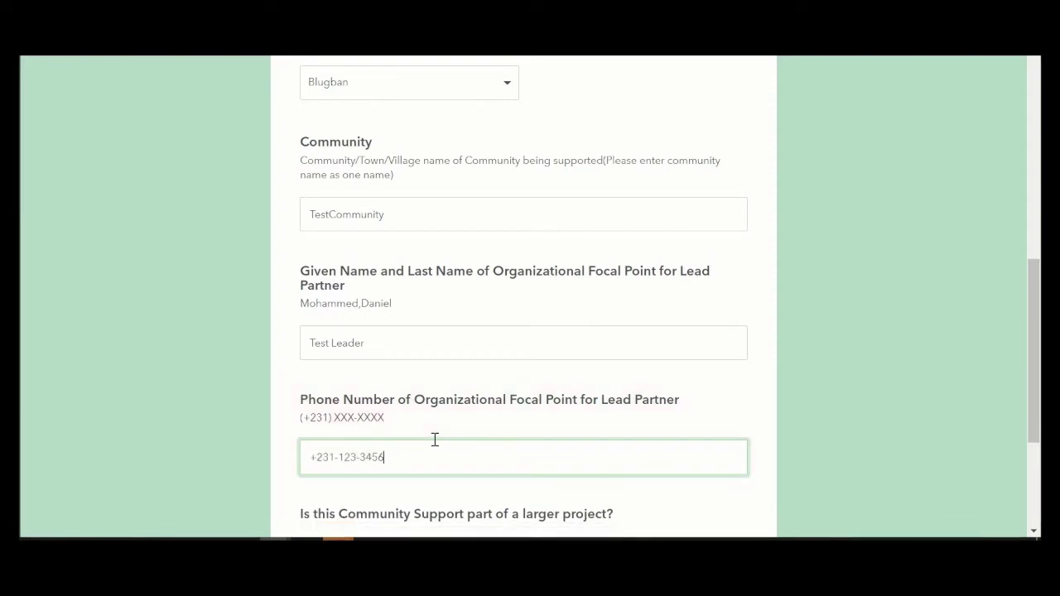
scroll(435, 440, down, 3)
click(352, 389)
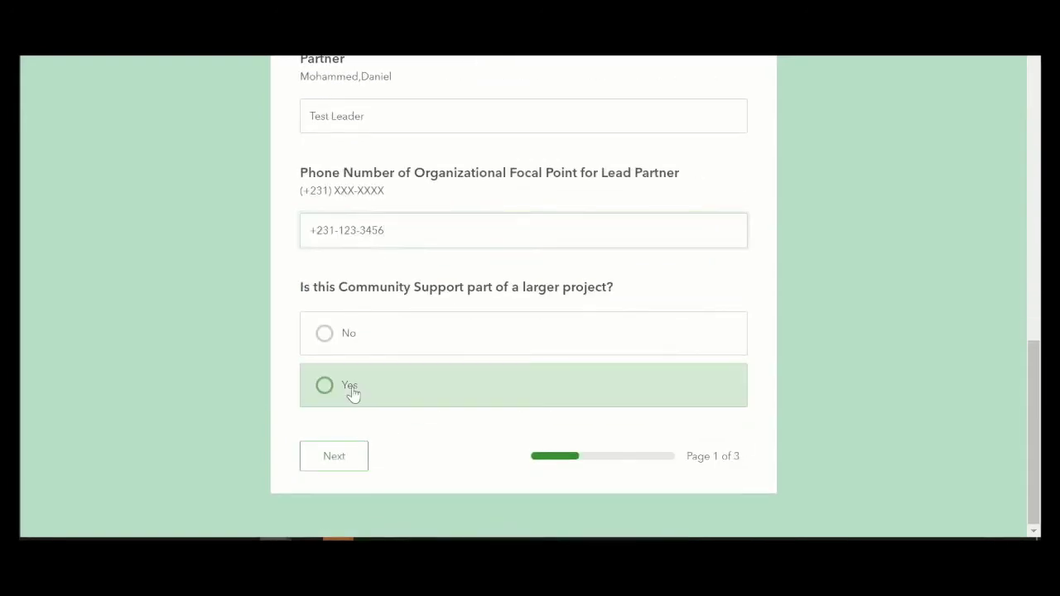
Step: On Project Summary, set title USAID Integrated Land and Resource Governance and funder USAID
click(344, 460)
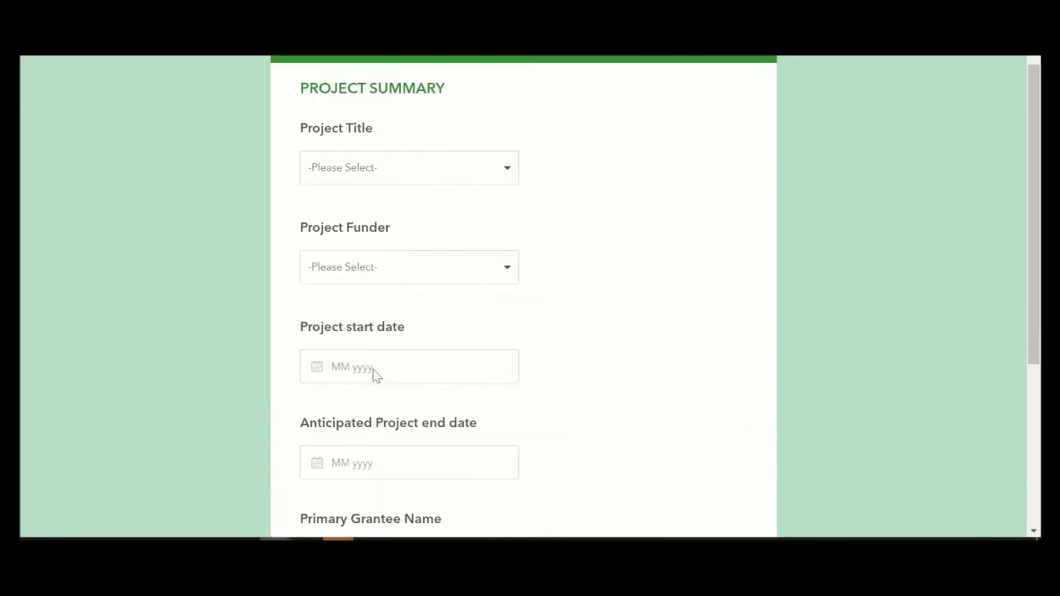
click(437, 180)
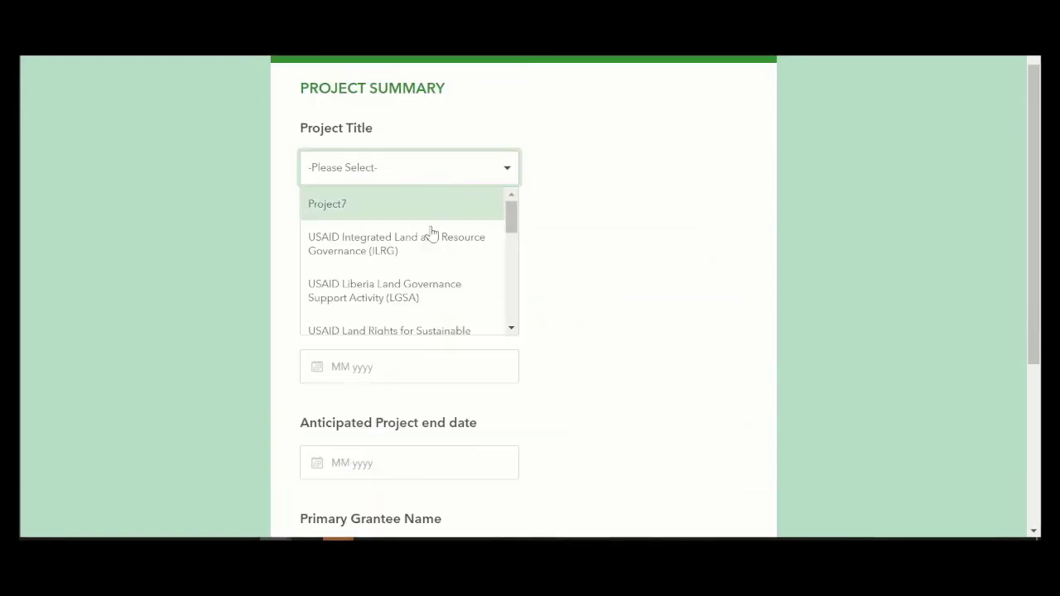
click(431, 262)
click(428, 280)
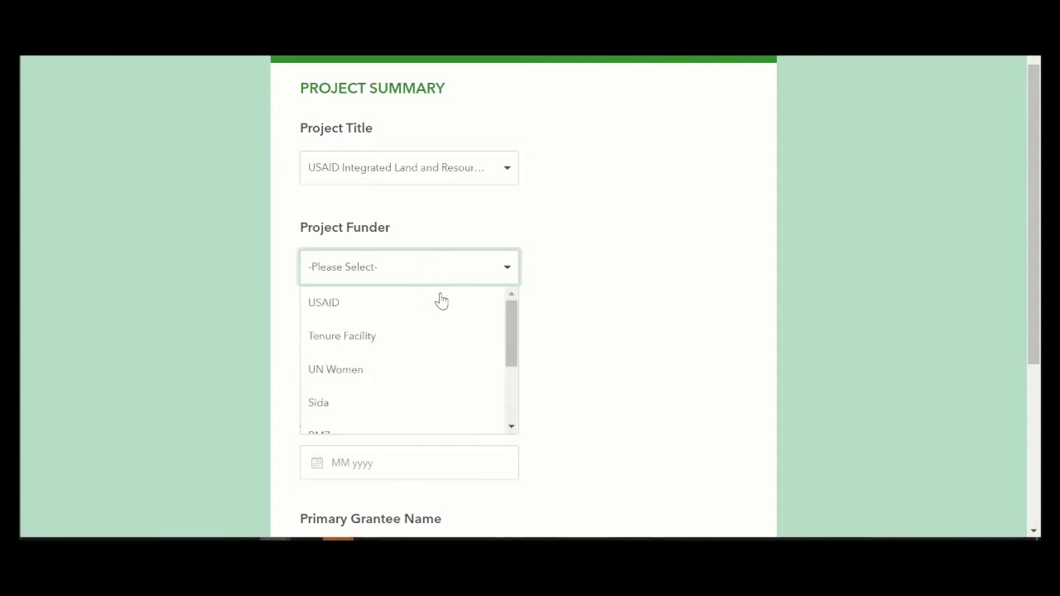
click(440, 319)
Step: Set the project start date to January 2019 and end date to December 2023
scroll(440, 322, down, 1)
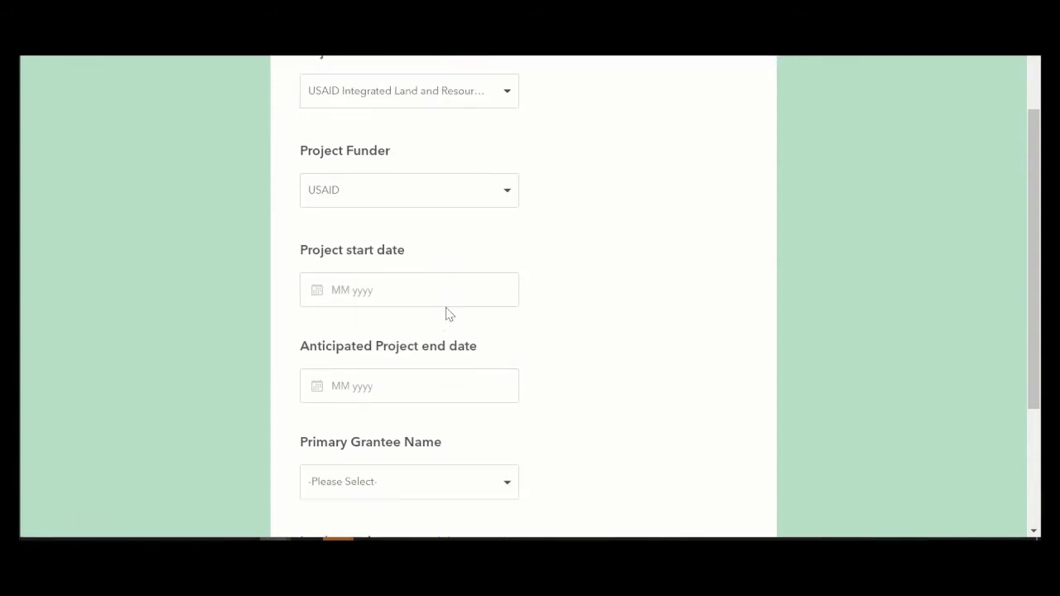
click(448, 308)
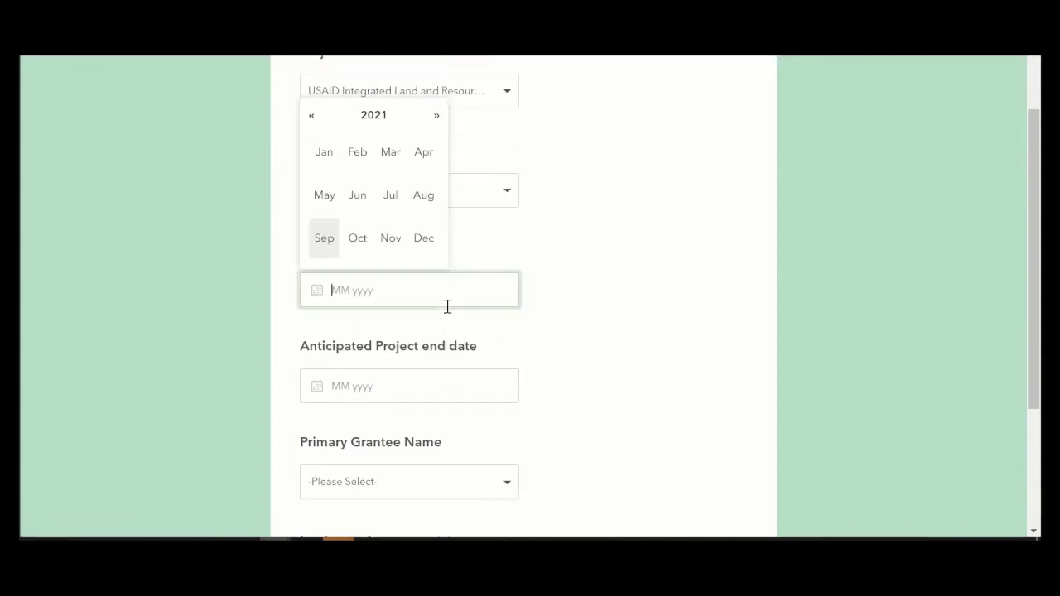
double_click(312, 120)
click(323, 154)
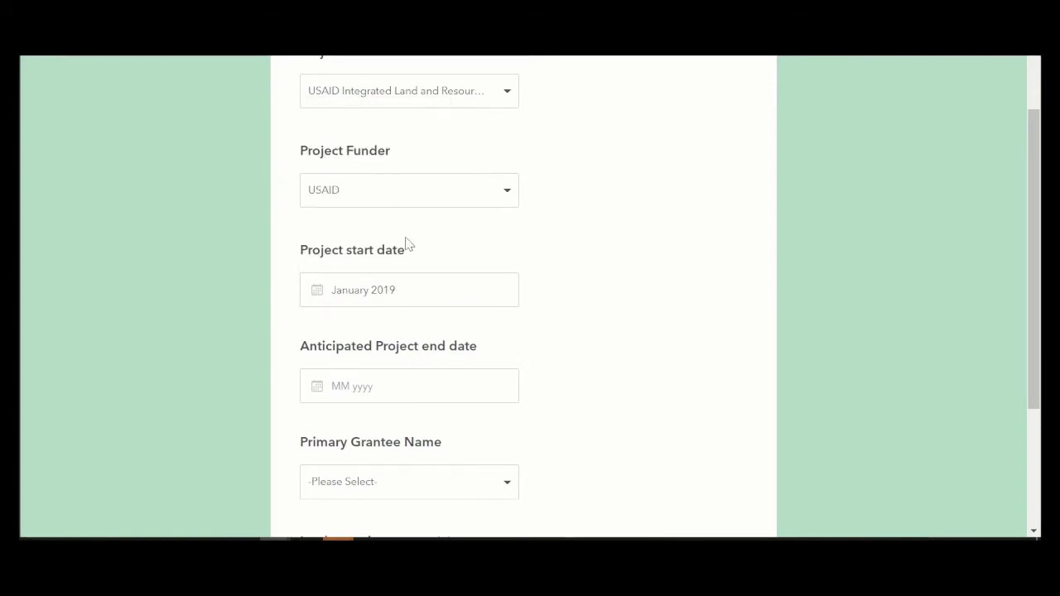
click(444, 390)
click(440, 221)
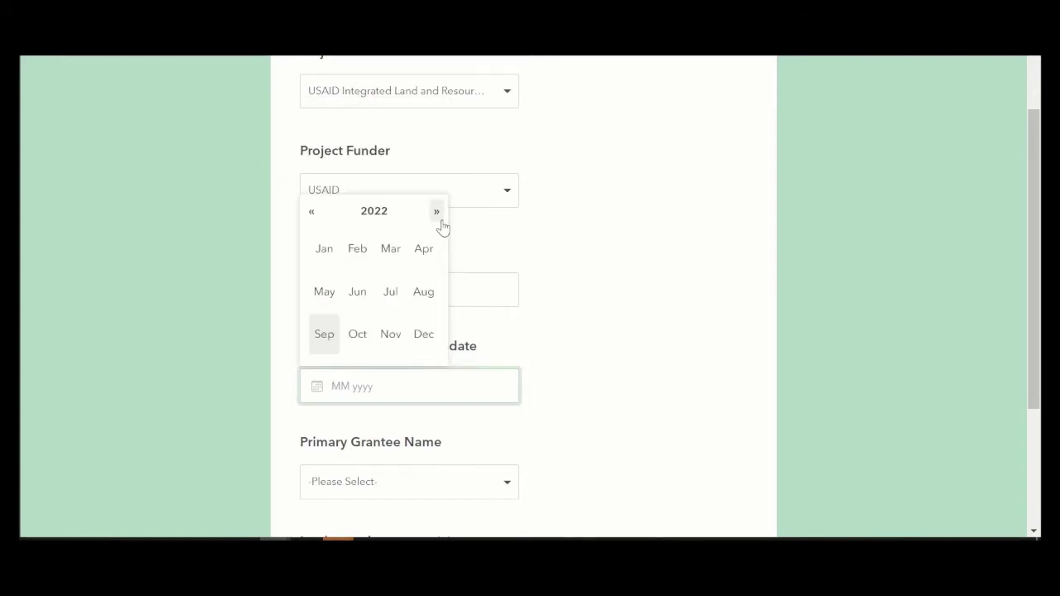
click(455, 322)
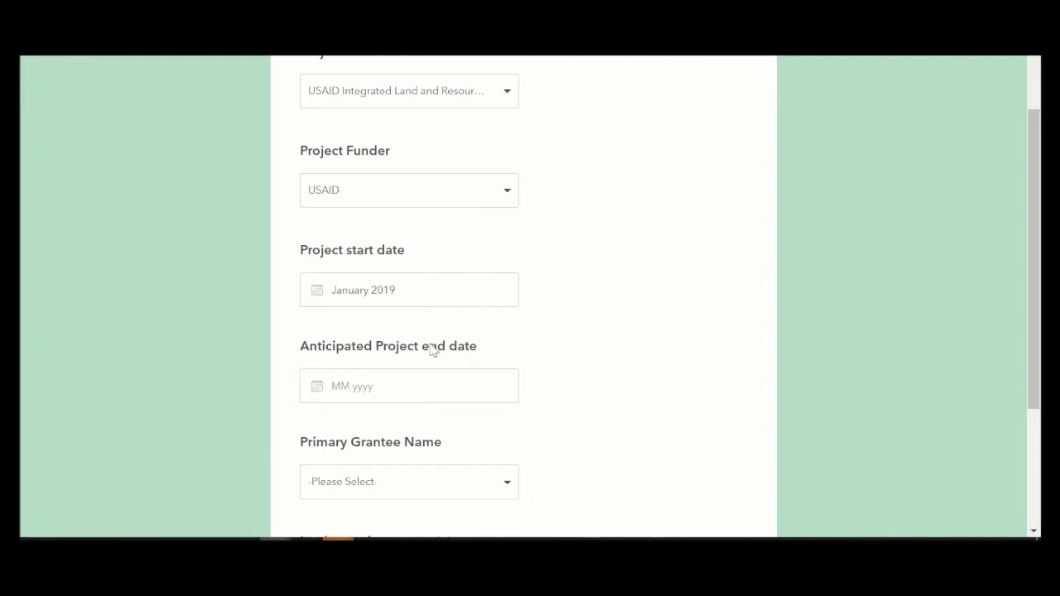
click(421, 396)
click(437, 213)
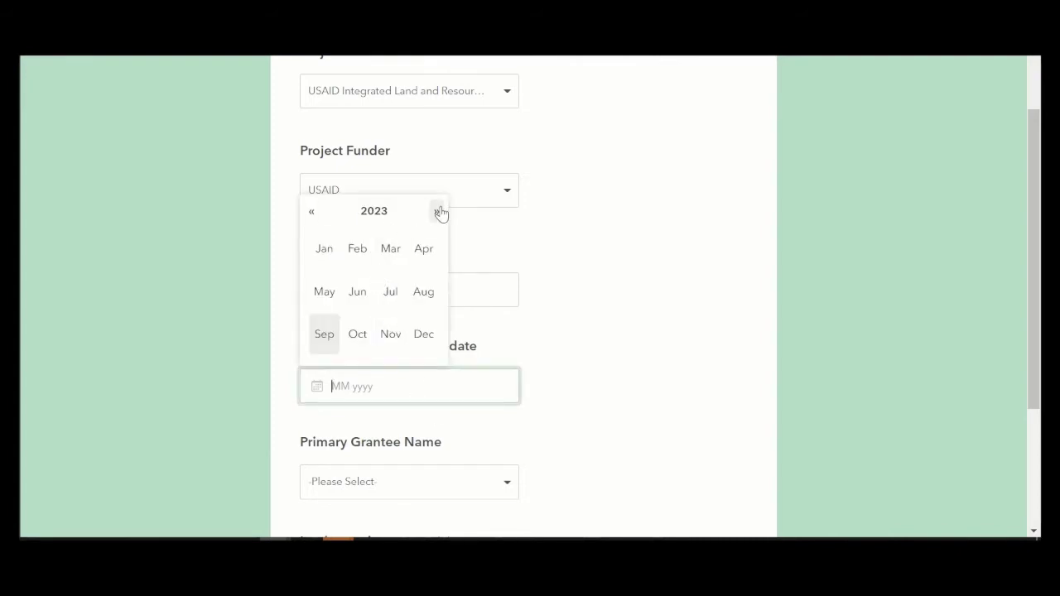
click(436, 212)
click(424, 334)
Step: Choose grantee Parley and partners CENTAL, Women Land Rights Task Force and LANDESA, then continue
scroll(442, 332, down, 2)
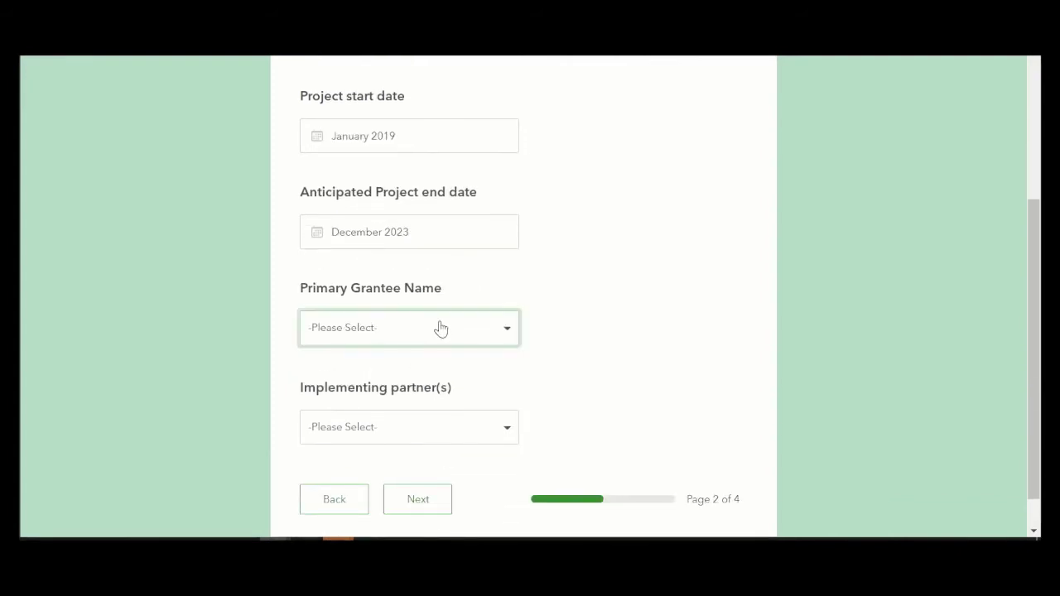
click(438, 327)
click(392, 398)
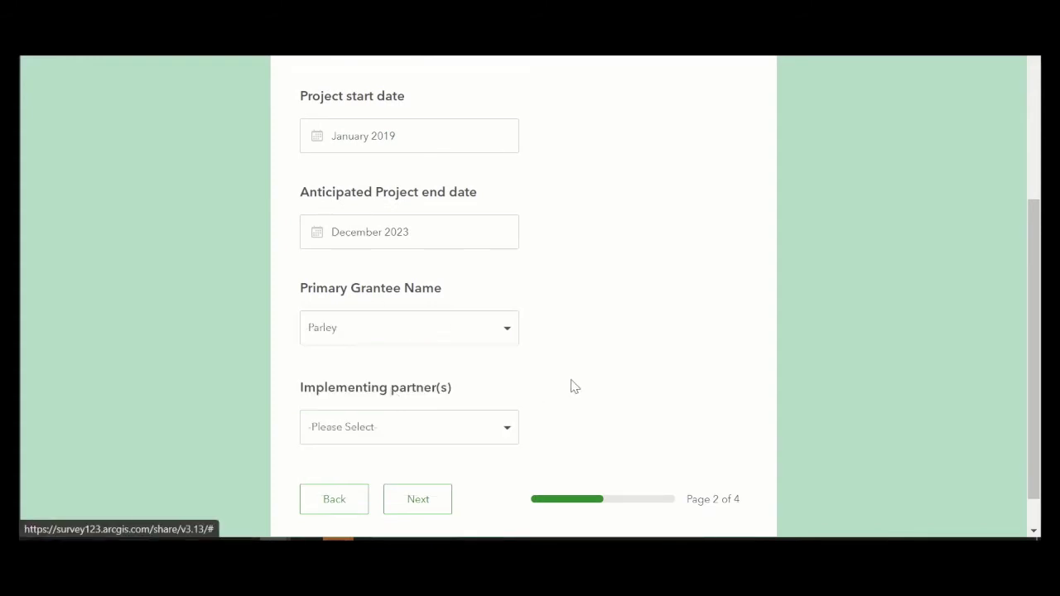
scroll(504, 358, down, 1)
click(475, 385)
scroll(471, 389, down, 1)
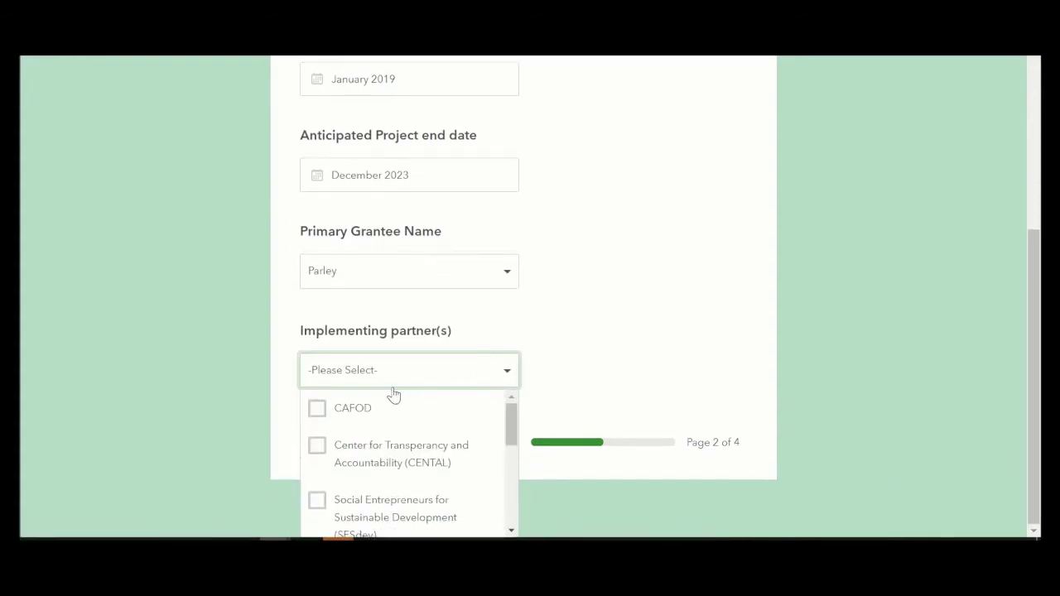
click(414, 466)
scroll(403, 472, down, 1)
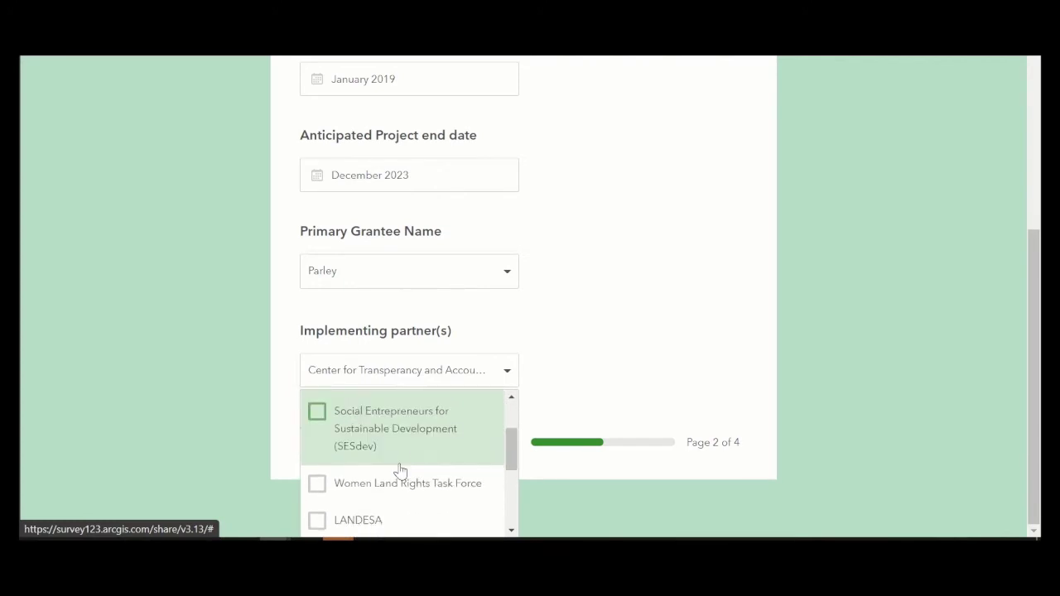
click(318, 486)
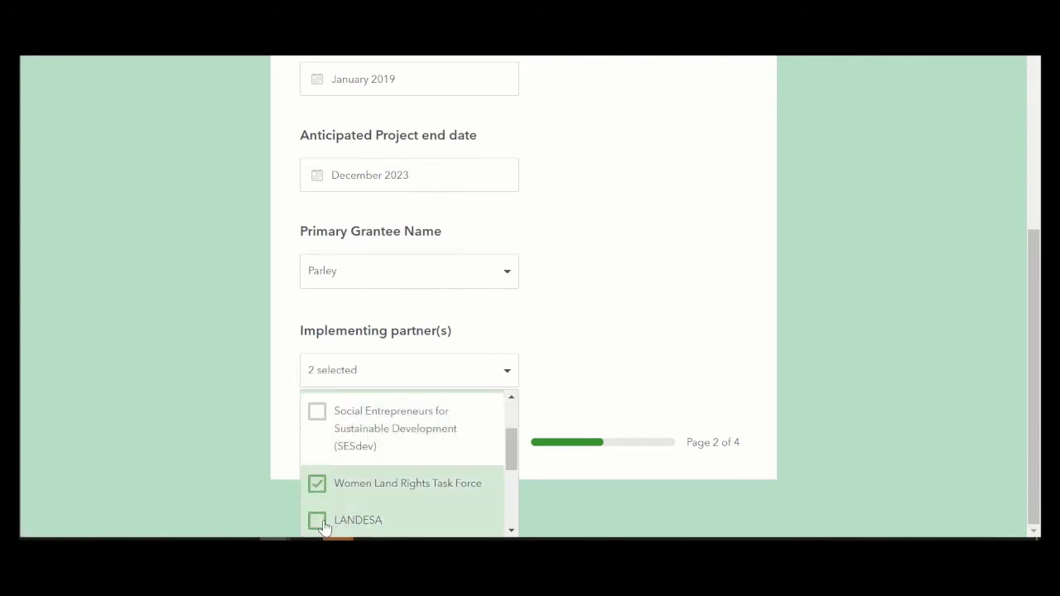
click(320, 525)
click(580, 374)
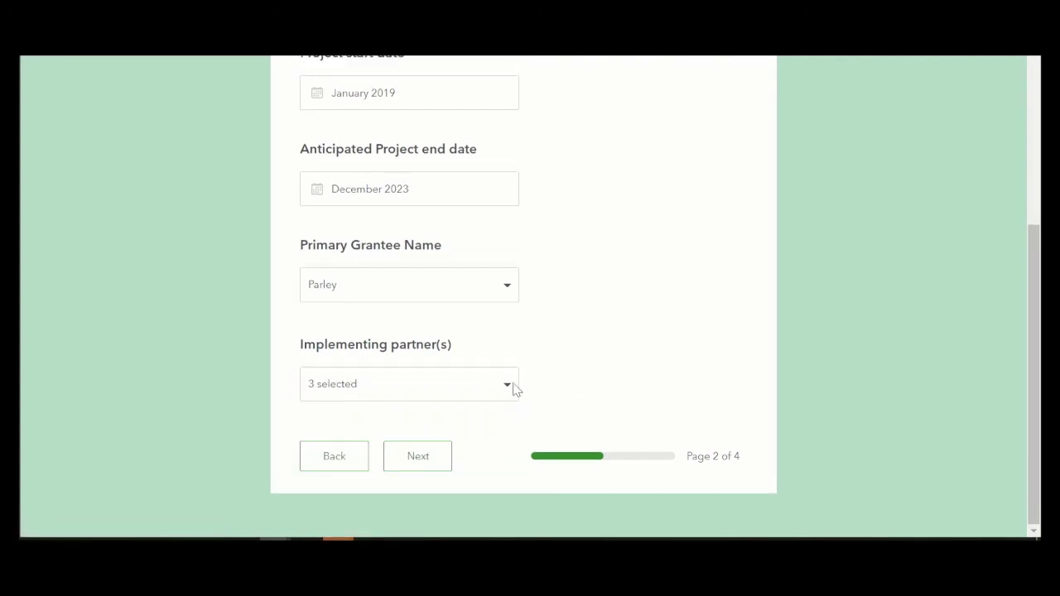
click(436, 458)
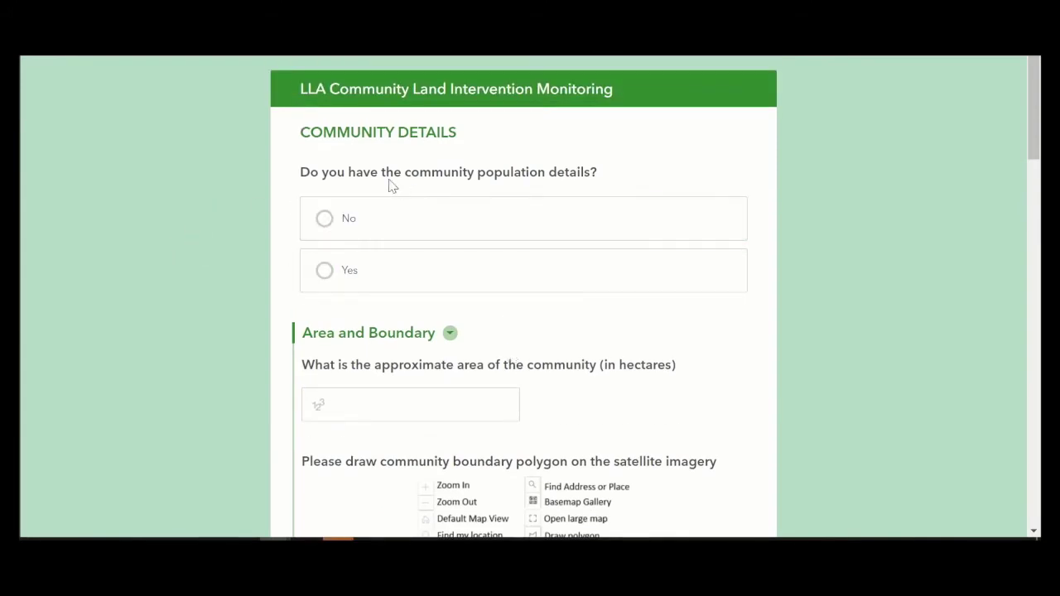
Step: Answer Yes to population details and enter 1000 members, 700 female and 300 male
click(352, 220)
click(383, 266)
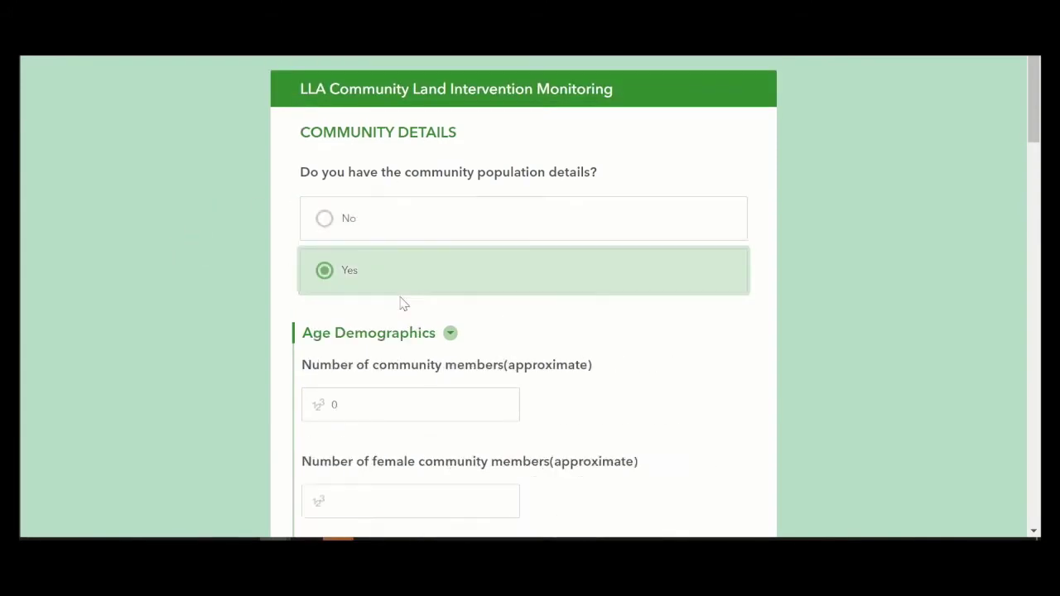
scroll(402, 301, down, 3)
click(346, 169)
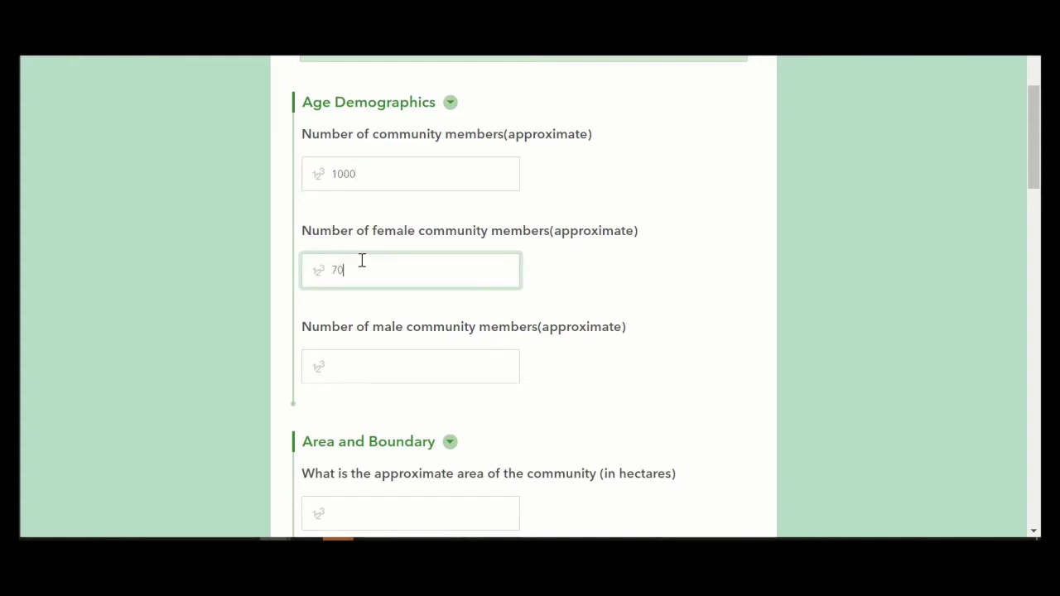
click(368, 362)
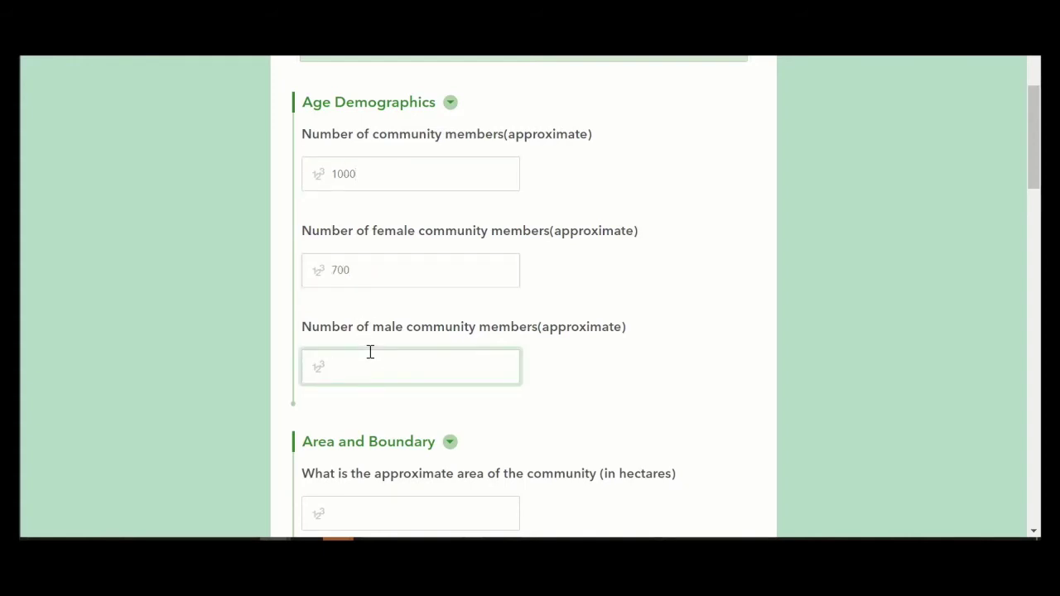
scroll(381, 362, down, 4)
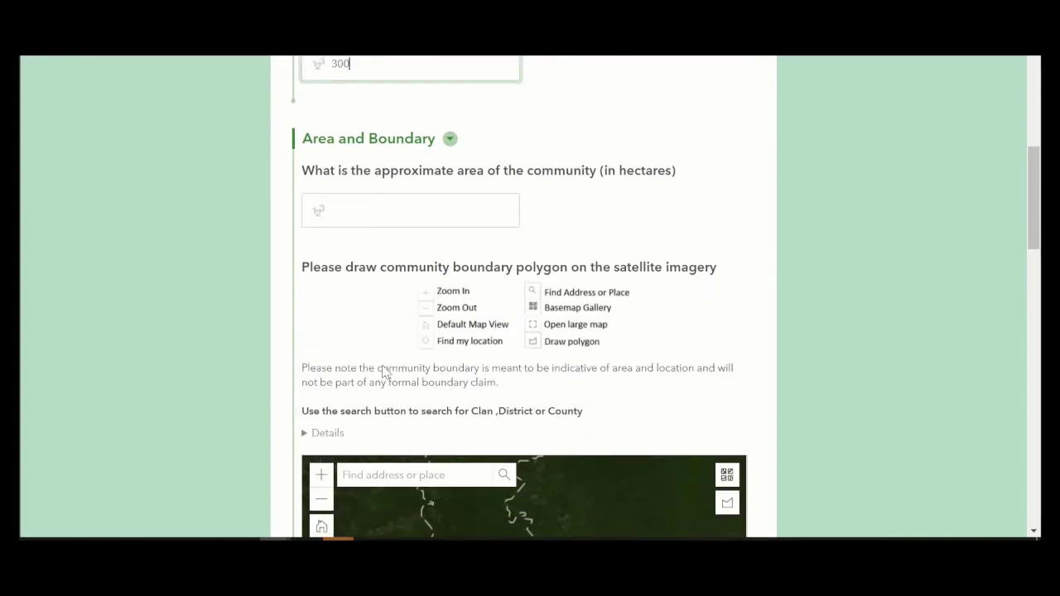
click(400, 196)
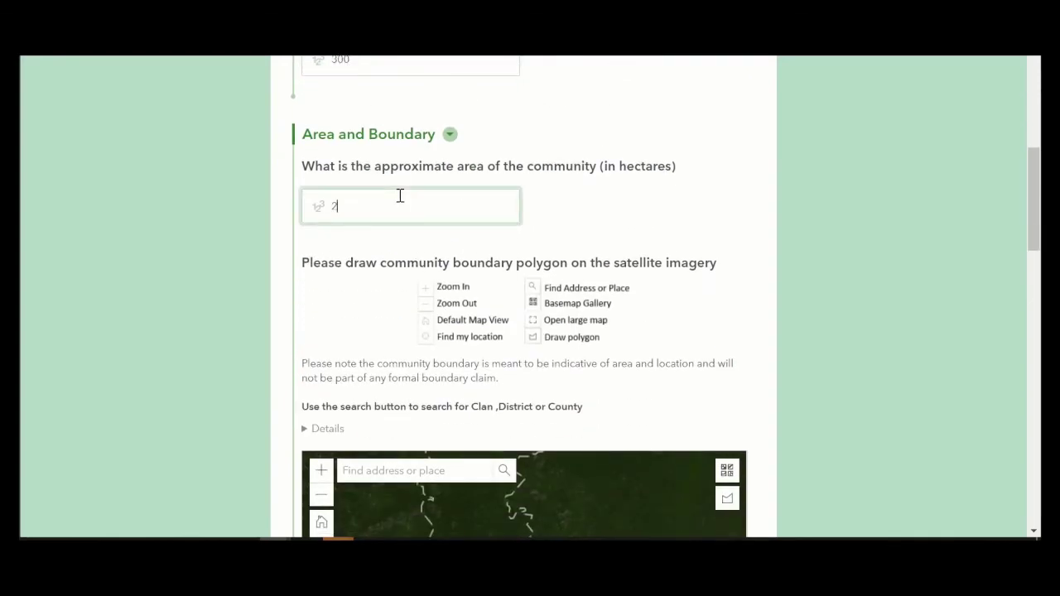
Step: Search 'Bluguba' in the boundary map and zoom to Blugban, Klay, Bomi, LBR
scroll(401, 199, down, 3)
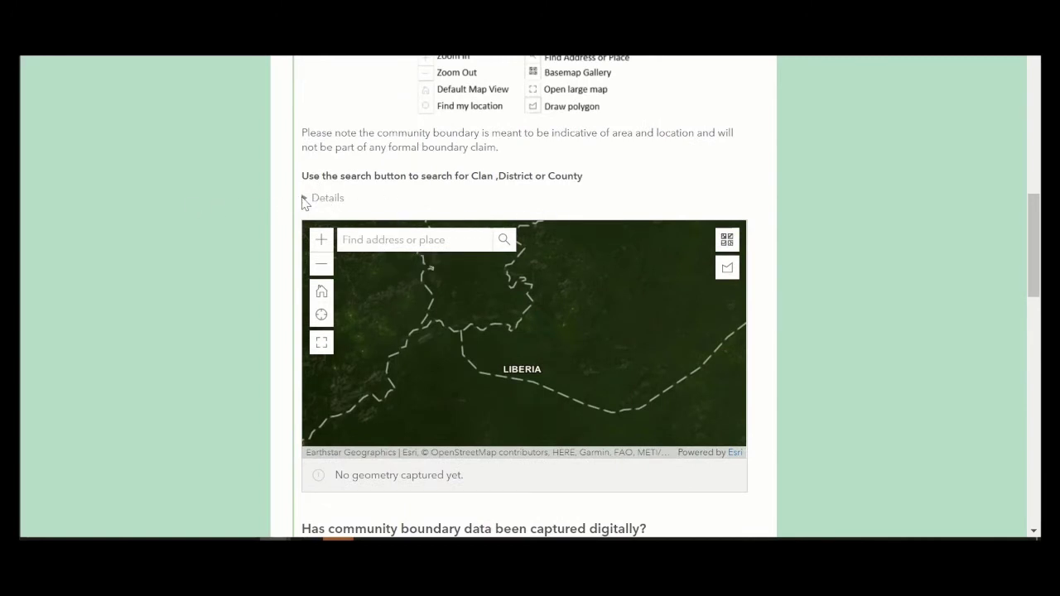
click(304, 199)
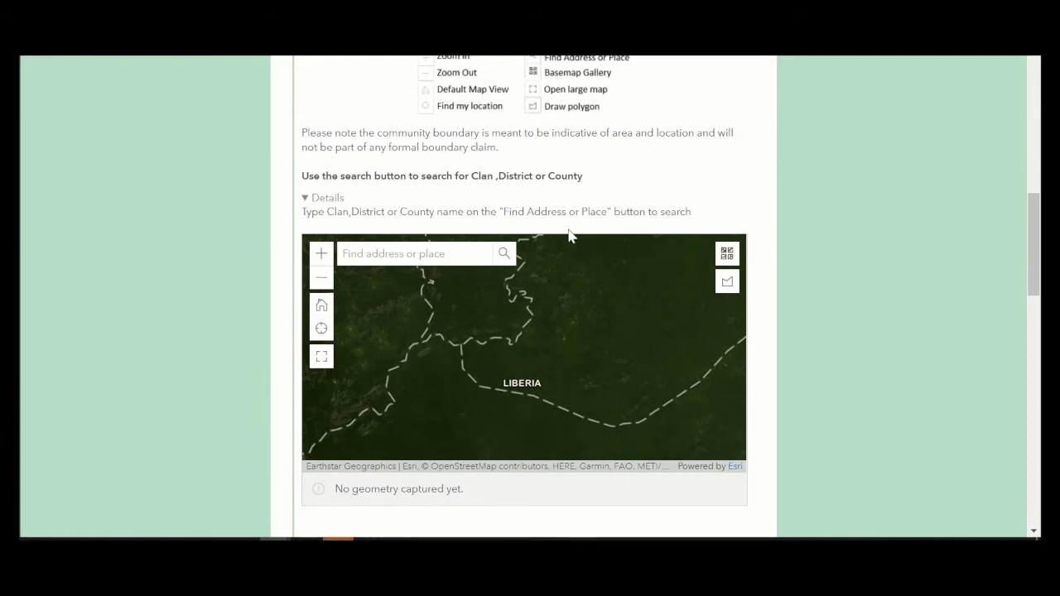
click(368, 253)
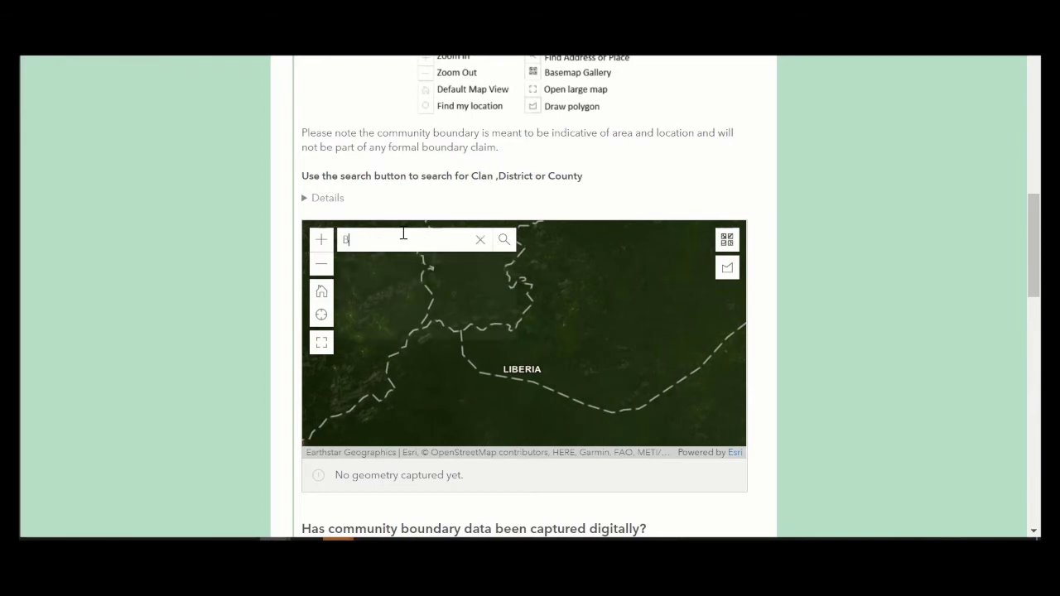
text(lu)
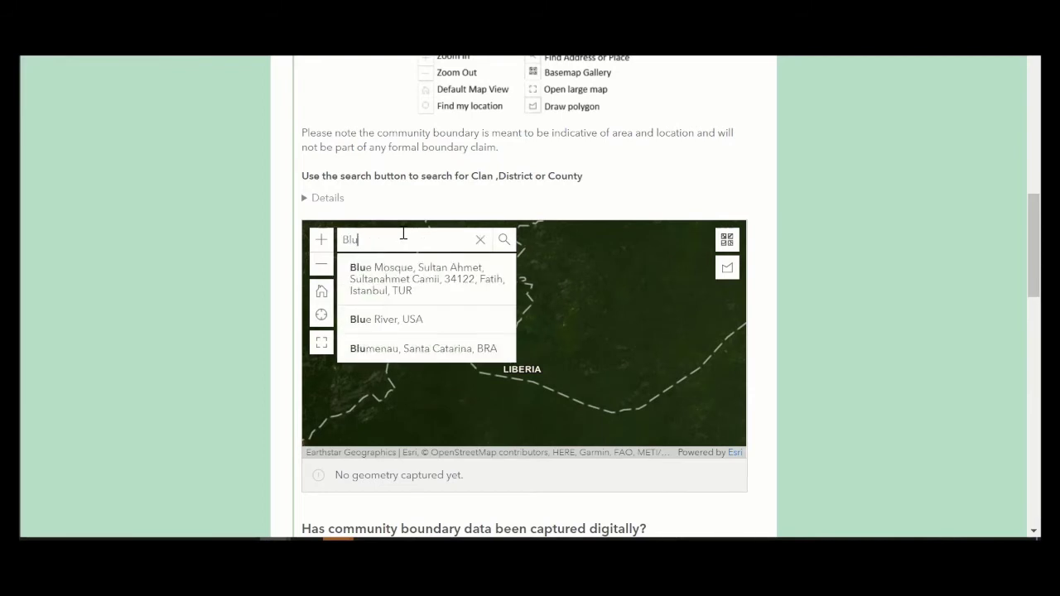
text(g)
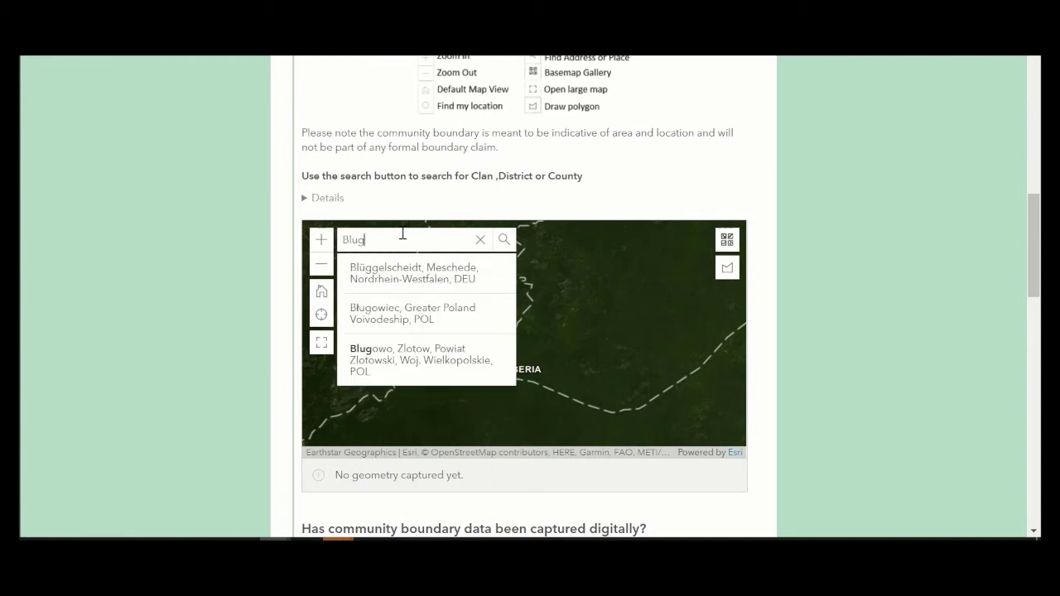
text(uban, Klay, Bomi, LBR)
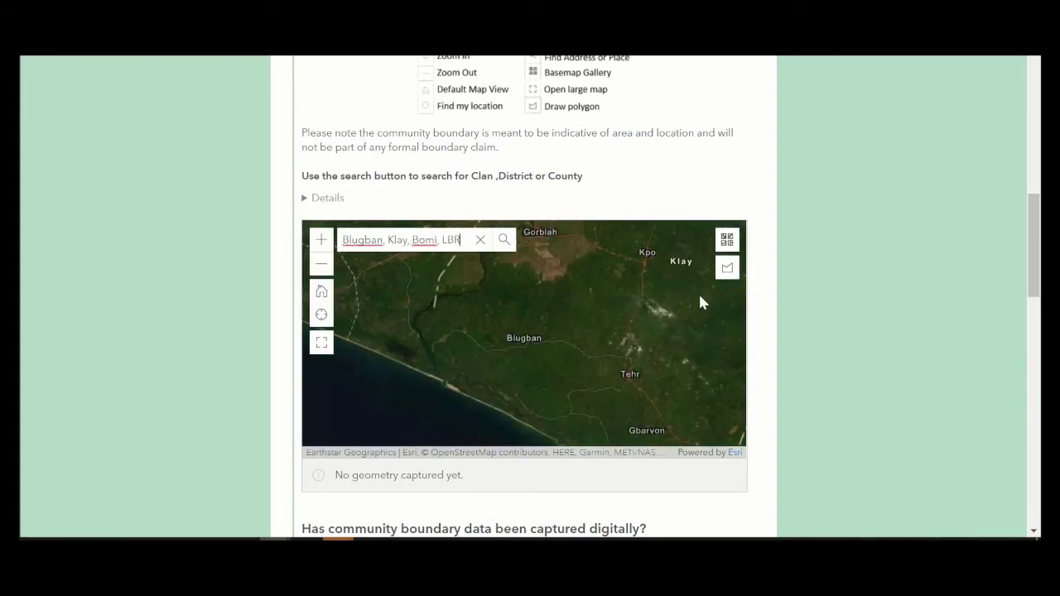
click(727, 268)
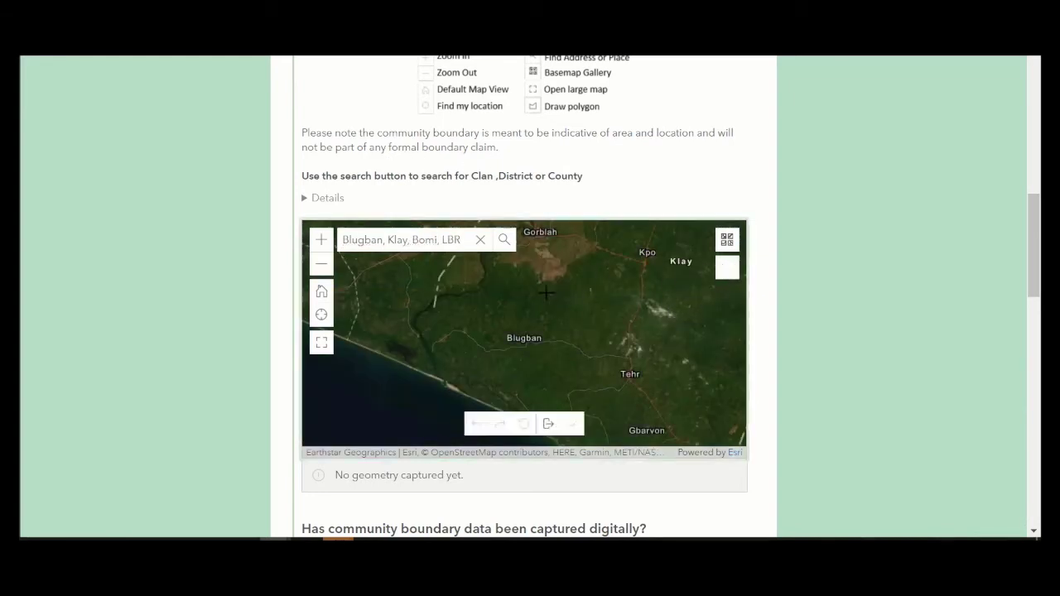
Step: Draw the community boundary polygon near Blugban (83.75 ha)
click(523, 327)
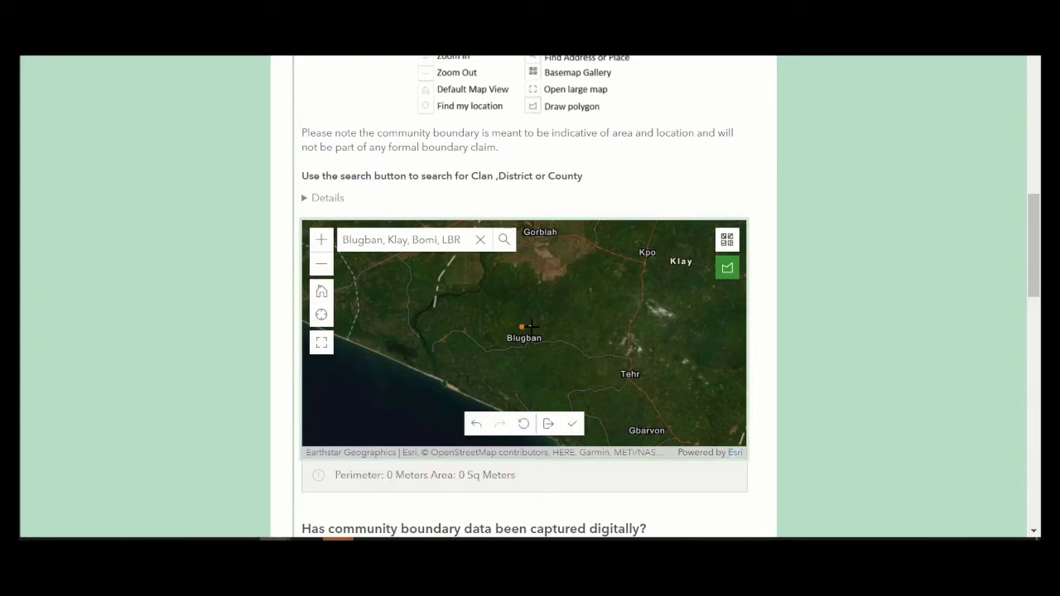
click(530, 328)
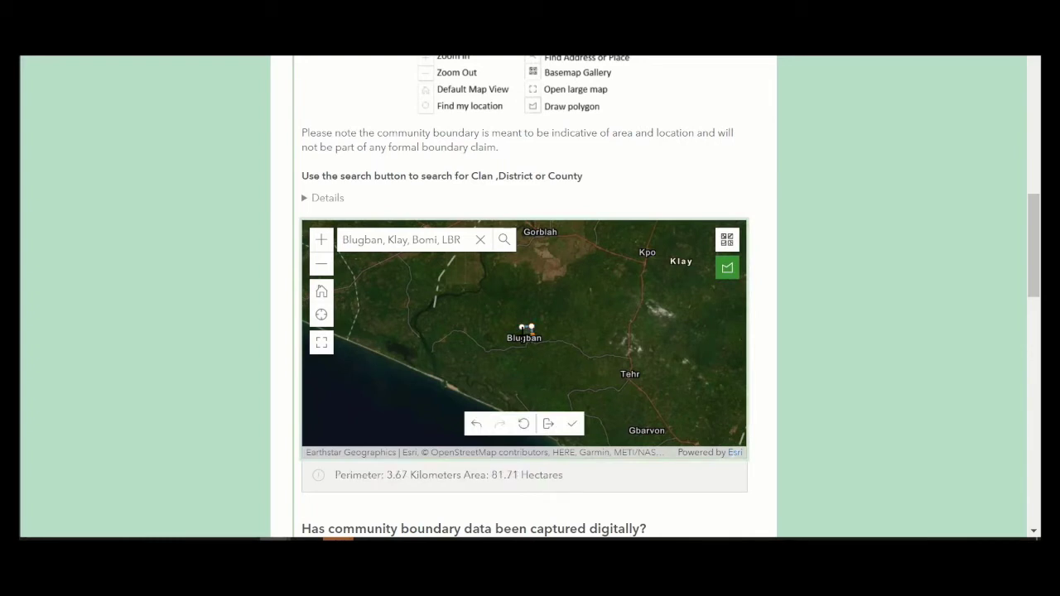
double_click(529, 329)
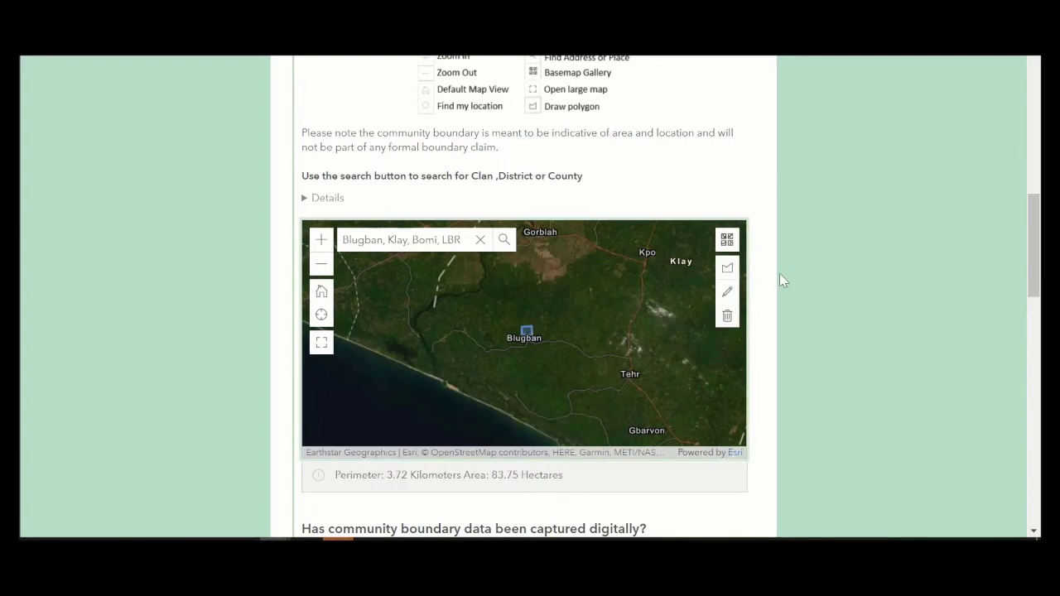
Step: Answer Yes to digital boundary capture, leaving the capture method unselected
scroll(779, 273, down, 2)
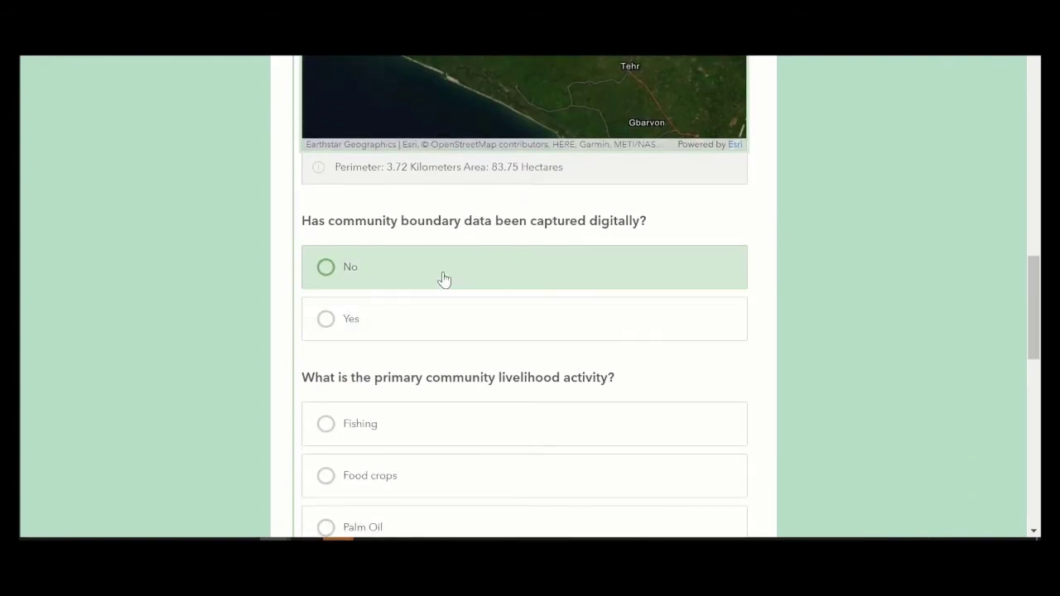
click(439, 281)
click(398, 336)
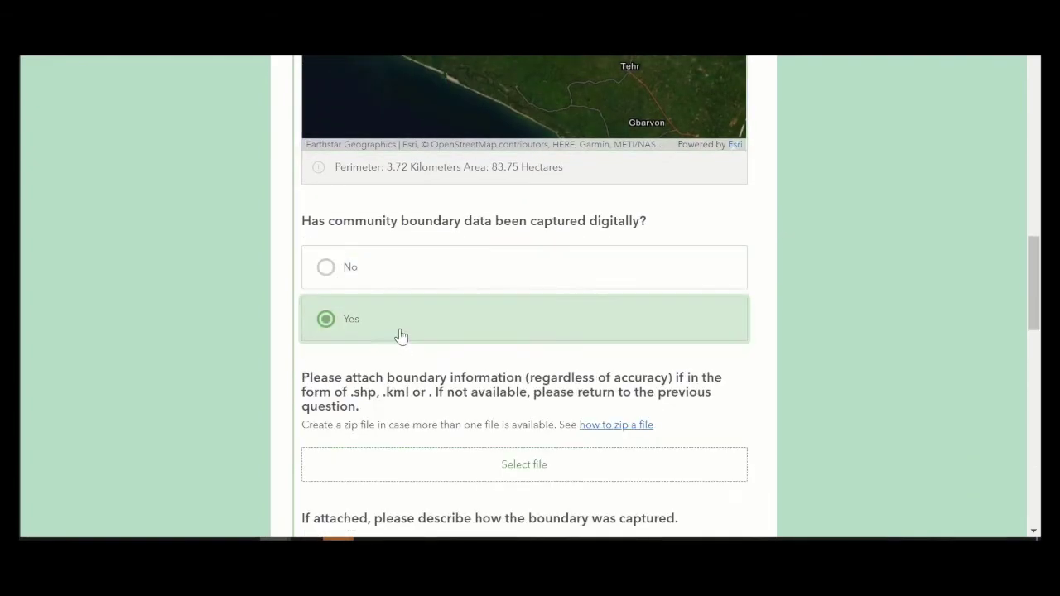
scroll(414, 330, down, 2)
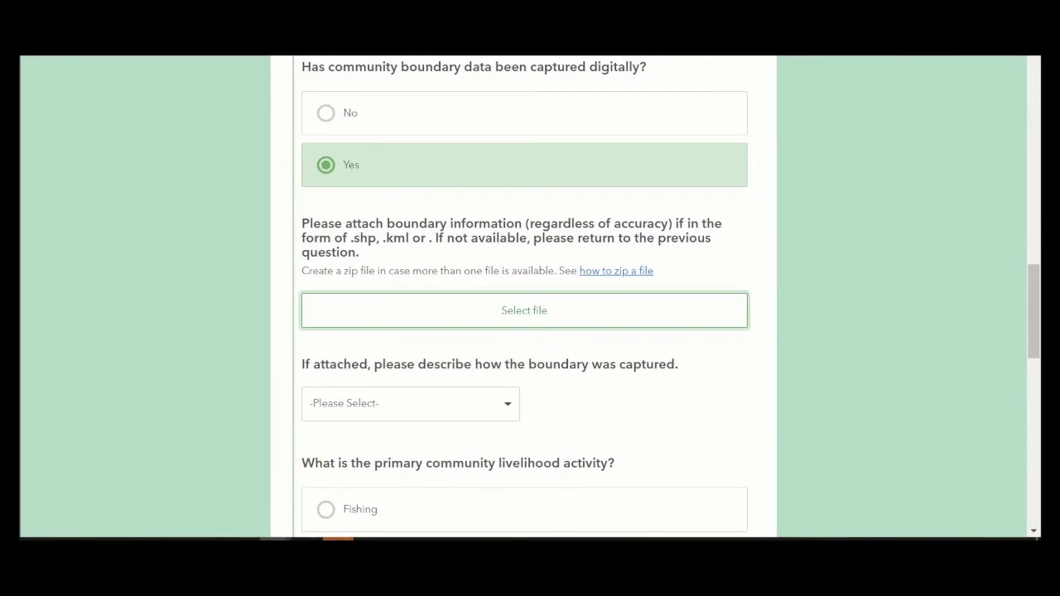
scroll(555, 346, down, 1)
click(497, 331)
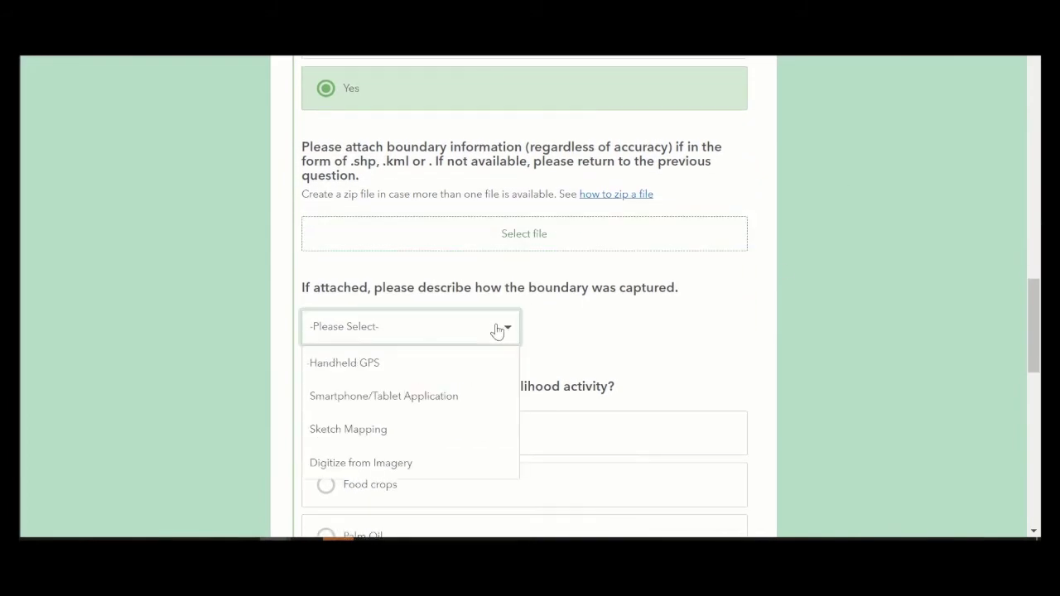
click(648, 337)
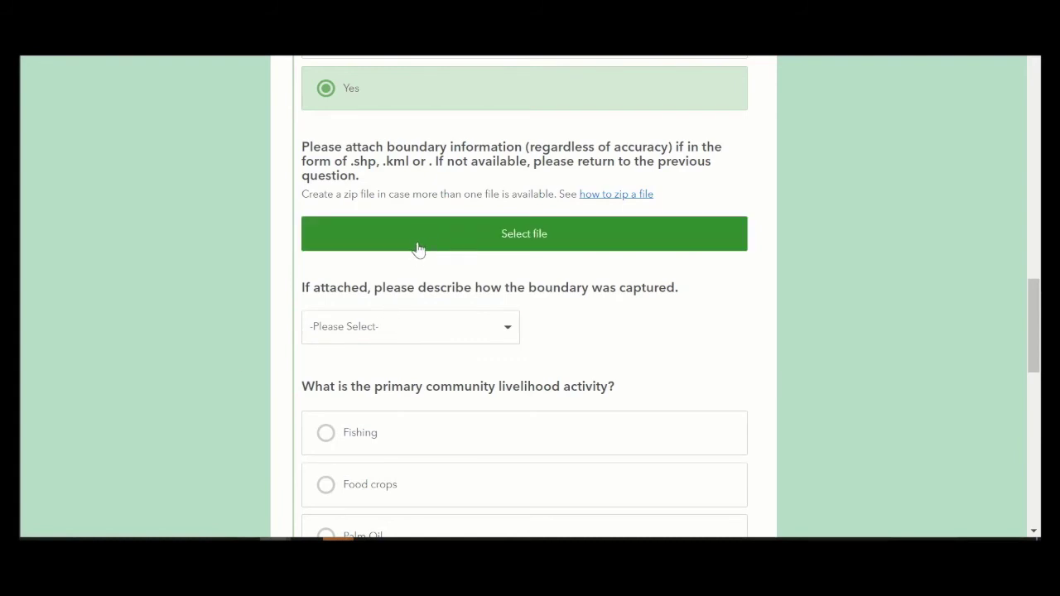
Step: Choose Fishing as the community's primary livelihood
scroll(418, 257, down, 2)
scroll(418, 261, down, 1)
scroll(418, 260, up, 2)
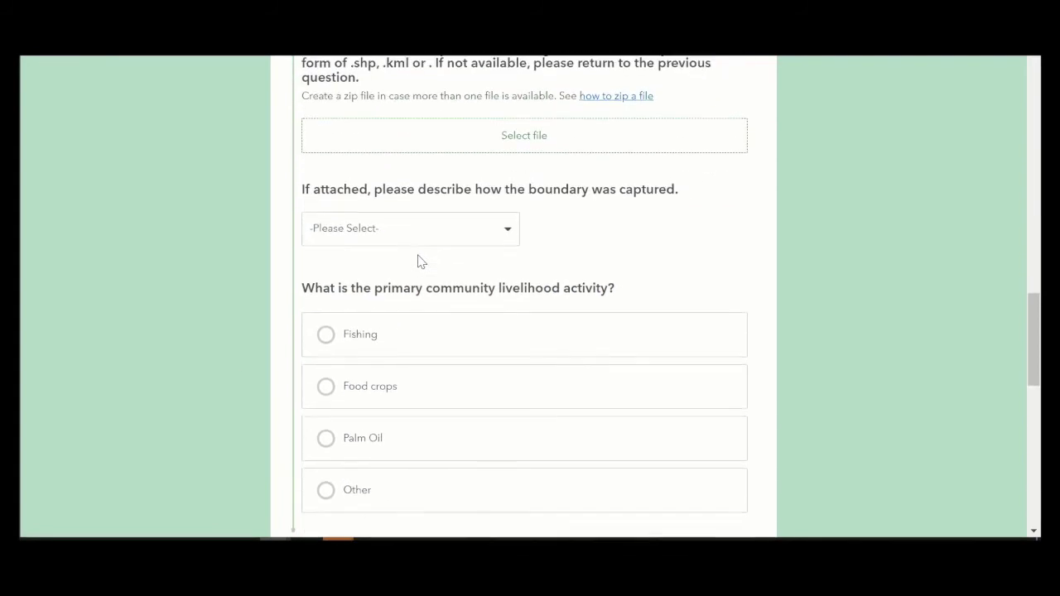
scroll(419, 260, down, 1)
click(420, 276)
scroll(455, 287, down, 5)
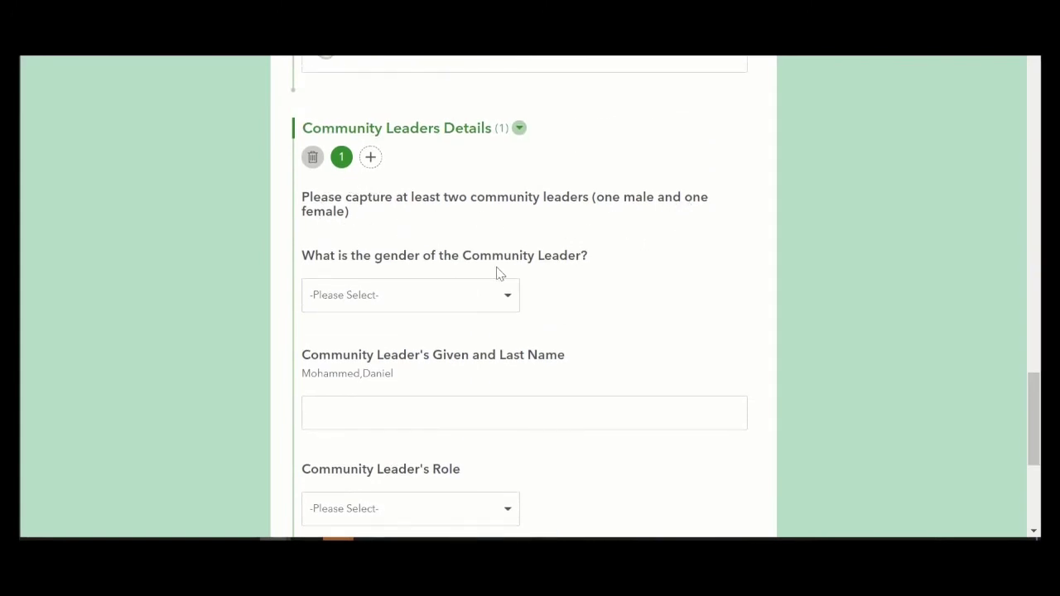
click(497, 305)
Step: Make the first leader Female, role Town Chief, with a +231-format contact number
click(443, 341)
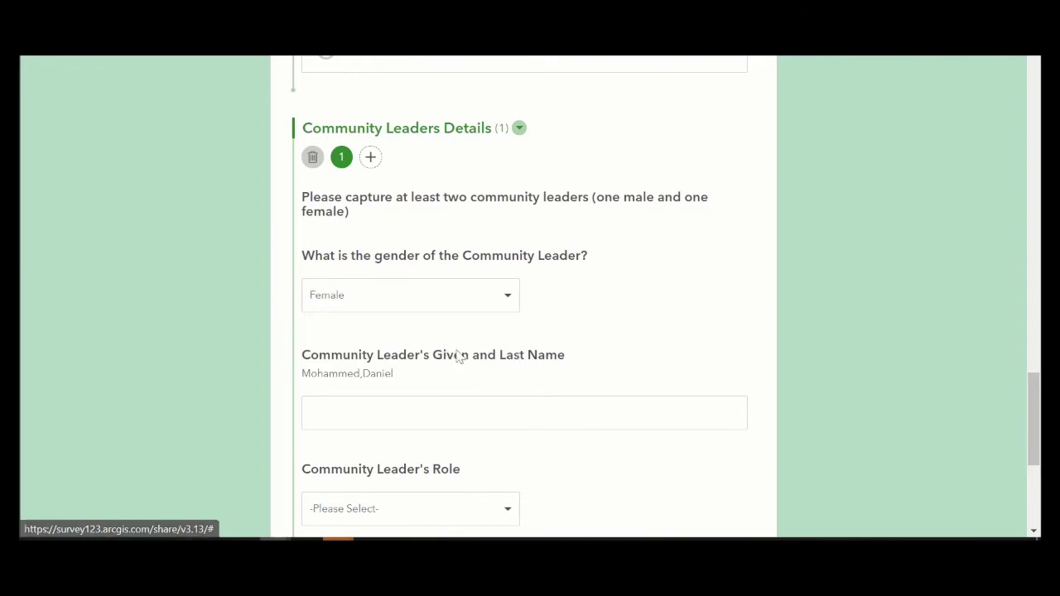
scroll(452, 336, down, 2)
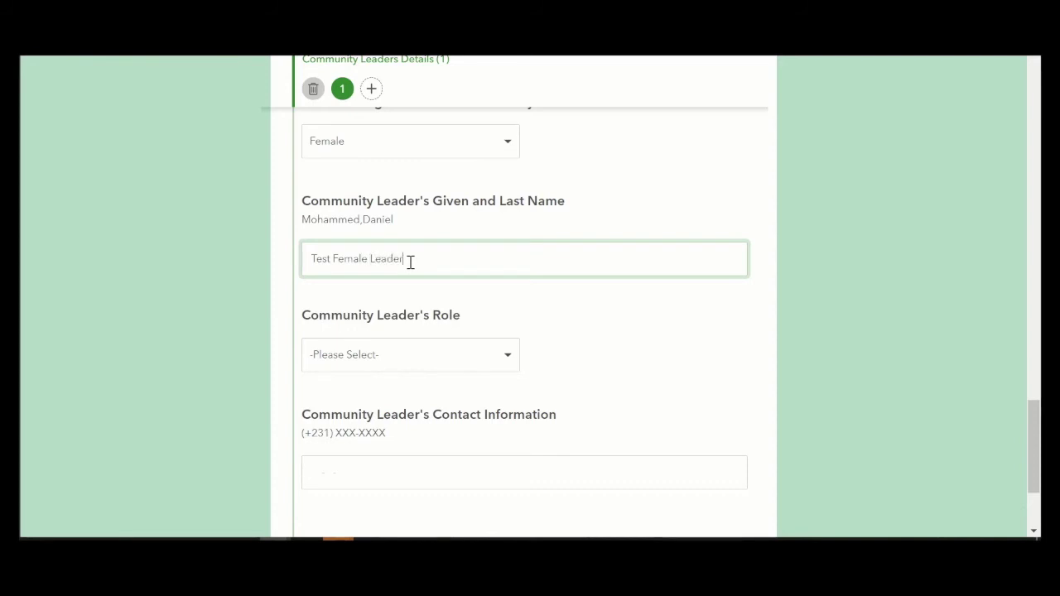
click(403, 355)
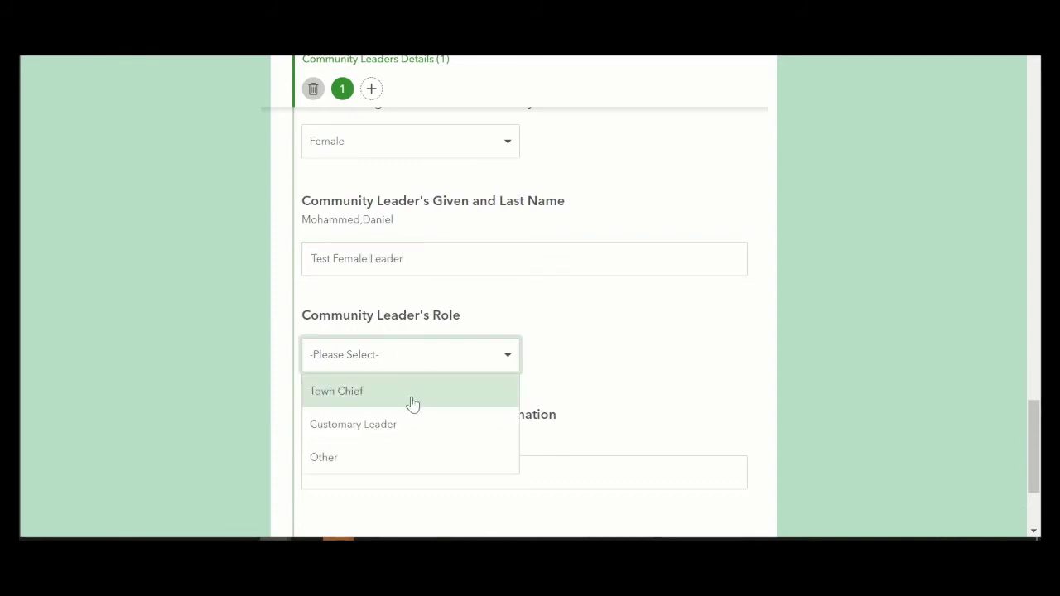
click(437, 403)
scroll(435, 381, down, 2)
click(374, 303)
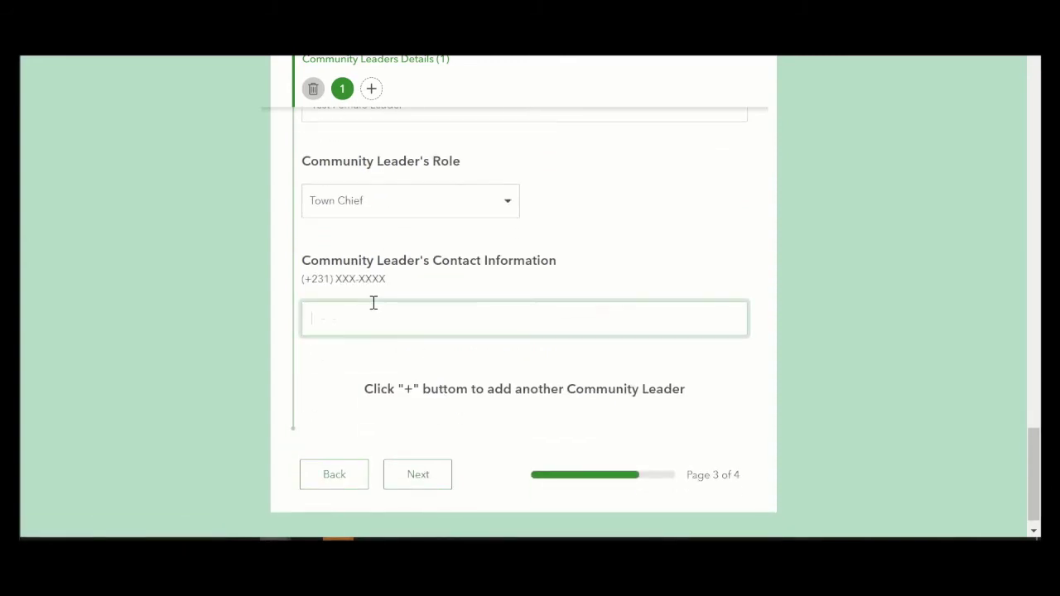
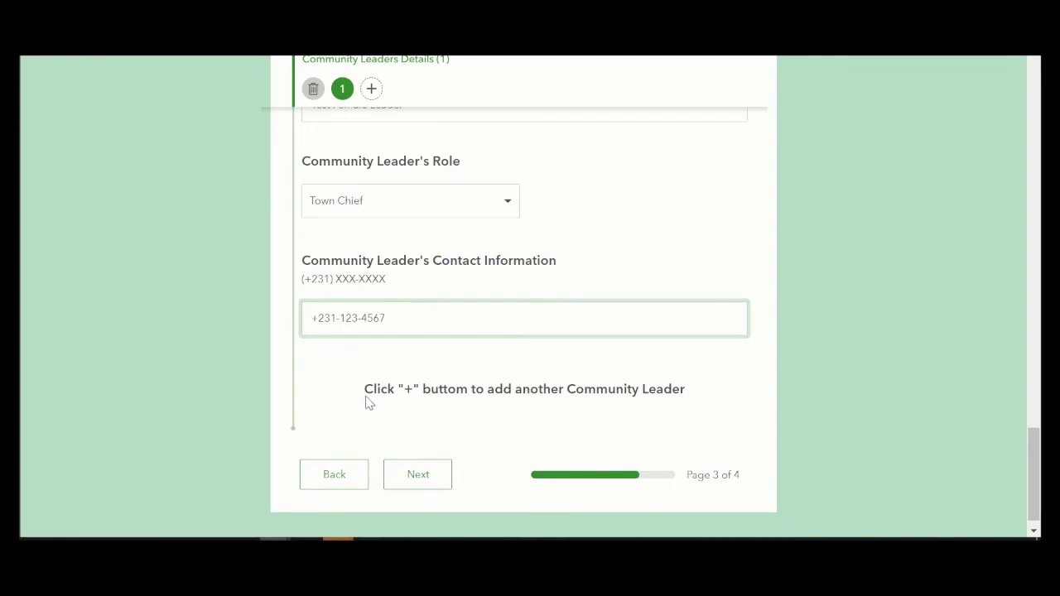
scroll(585, 424, up, 3)
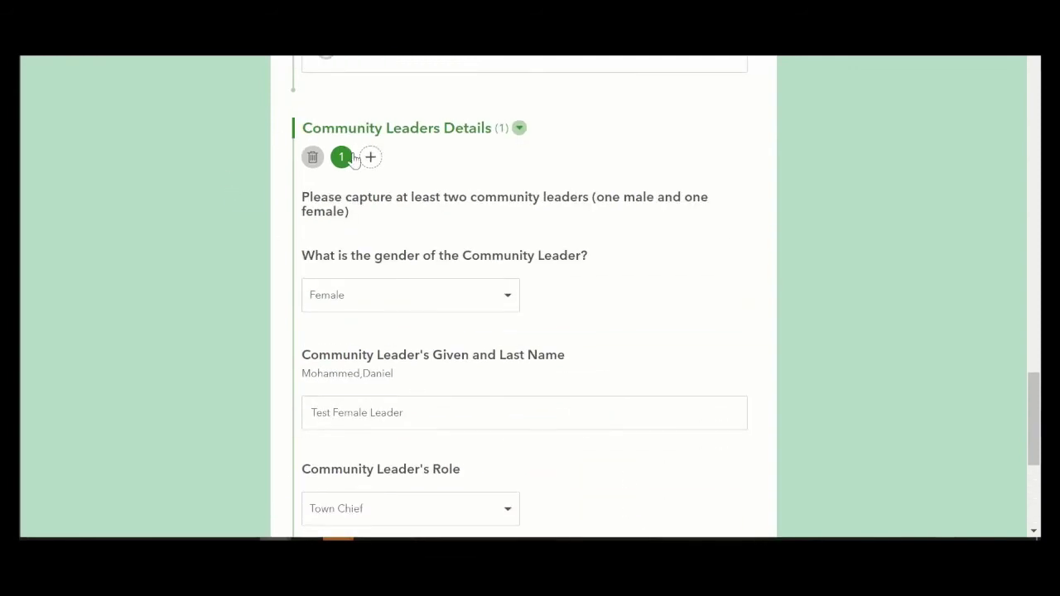
Step: Add a second Male leader with their name, role Customary Leader, and a +231 contact number
click(372, 166)
click(462, 299)
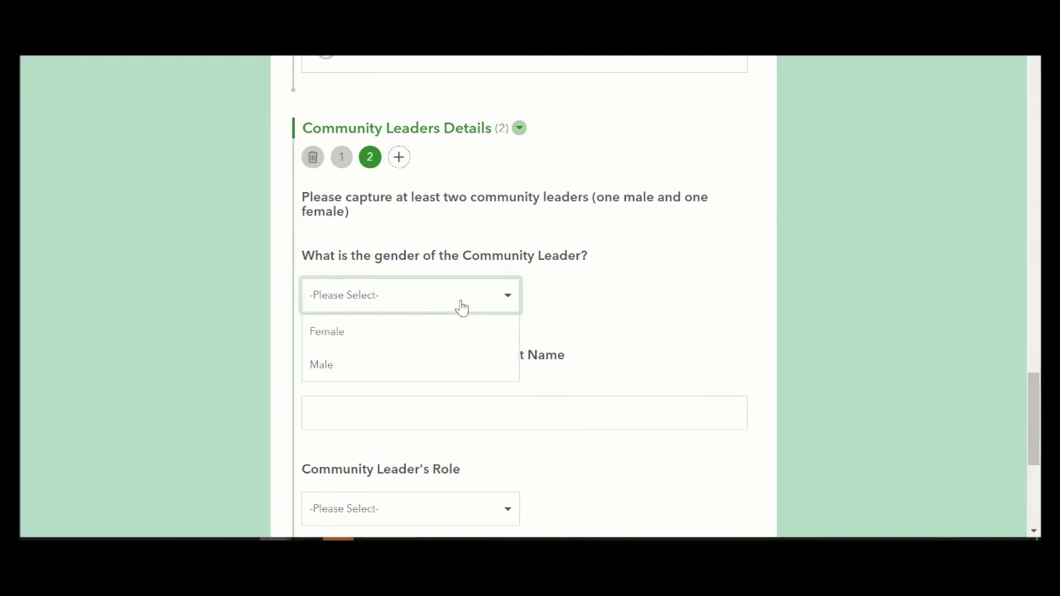
click(436, 364)
click(409, 400)
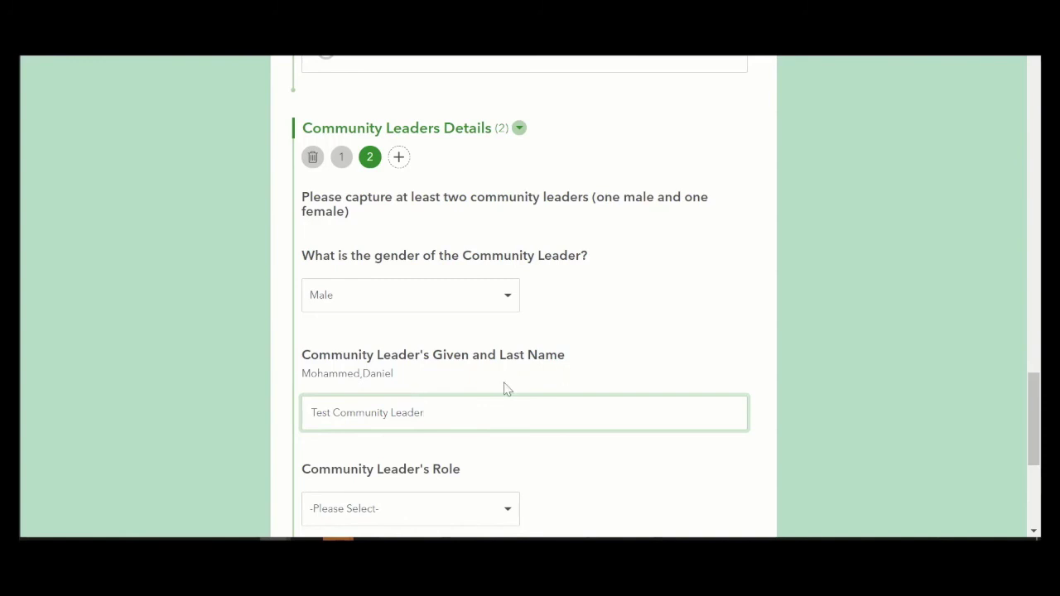
scroll(507, 389, down, 3)
click(468, 279)
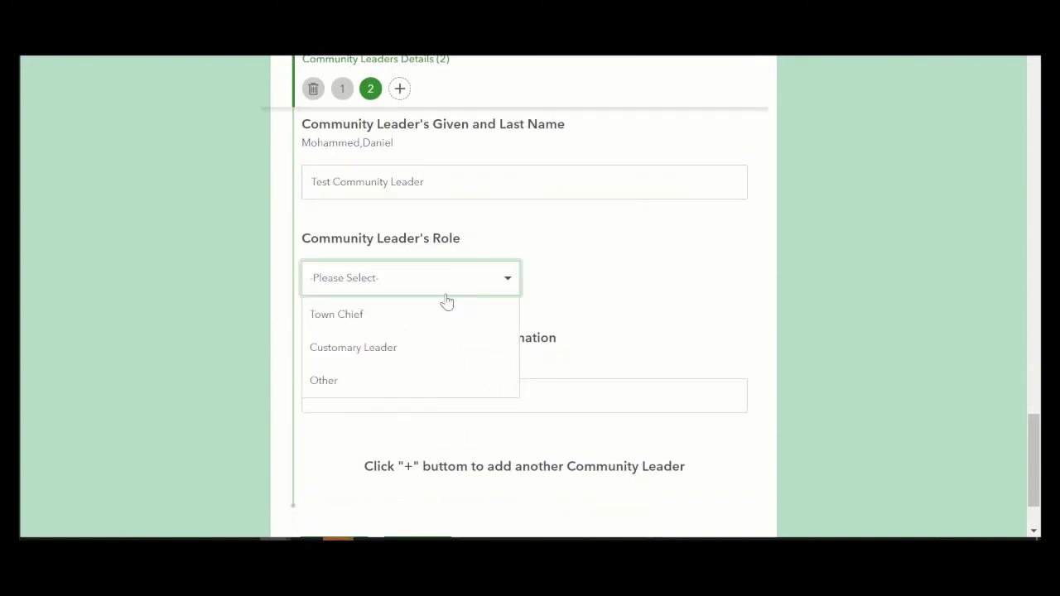
click(439, 344)
scroll(486, 335, down, 2)
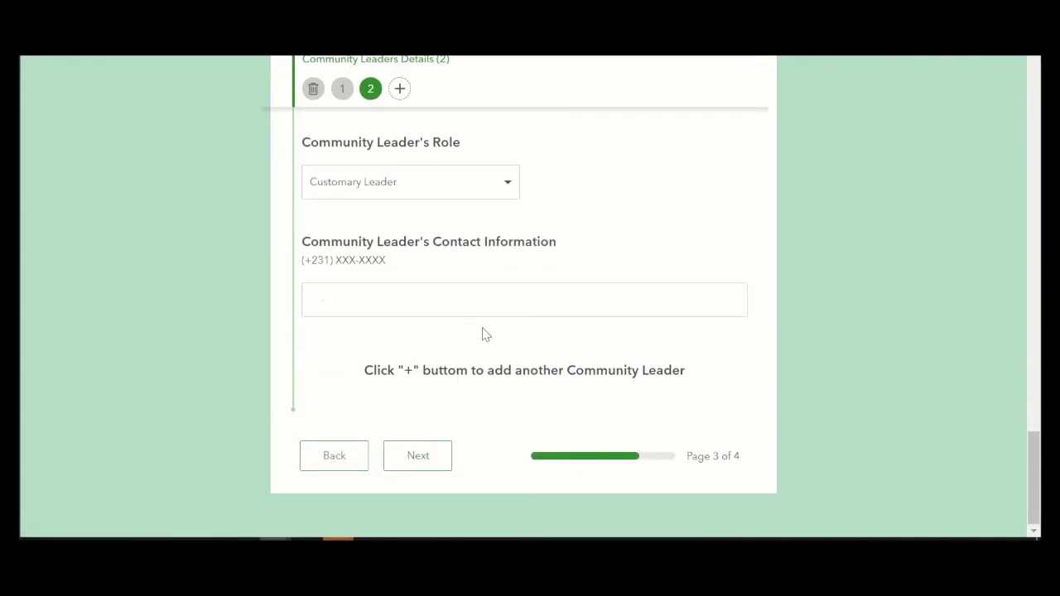
click(435, 311)
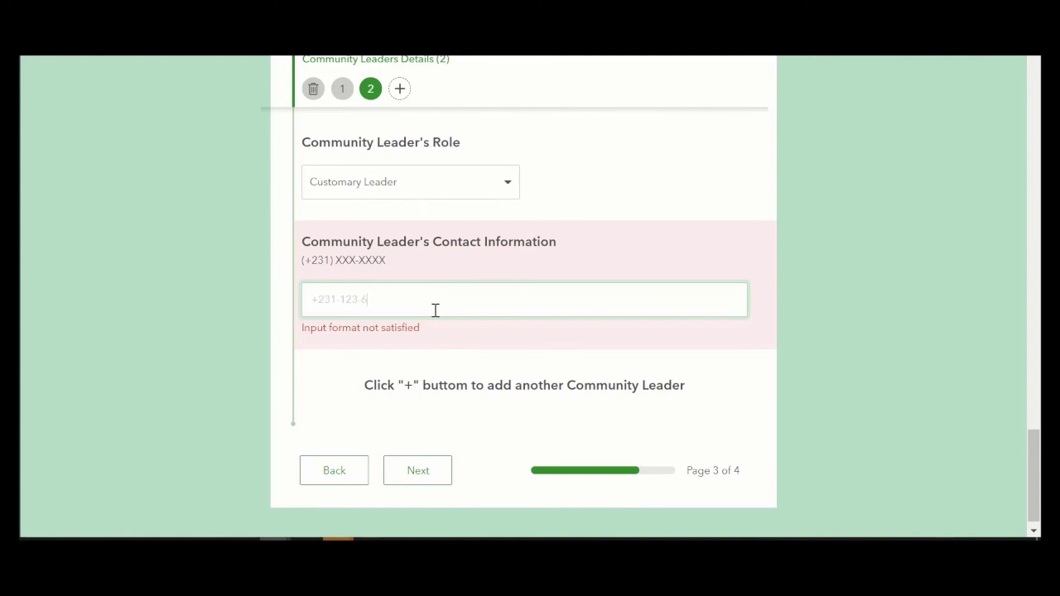
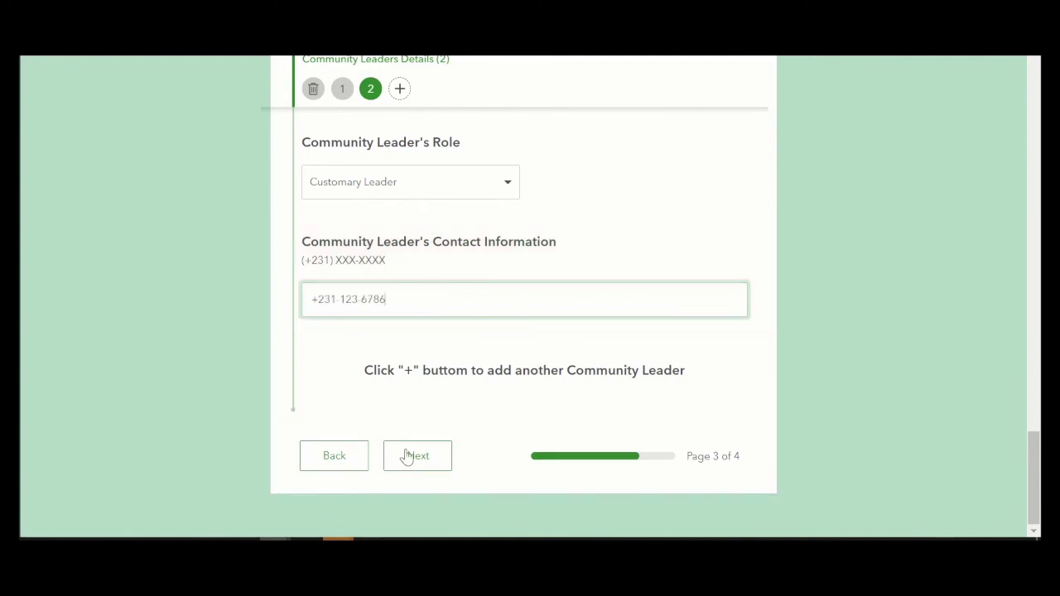
click(407, 457)
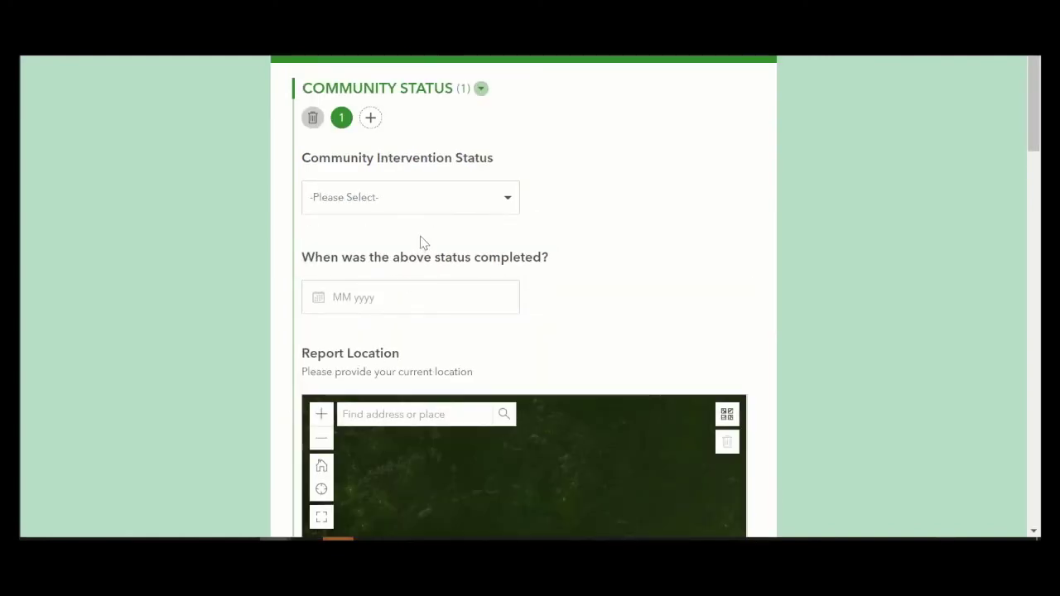
Step: Set status to Community self-identification, completed August 2021
click(408, 213)
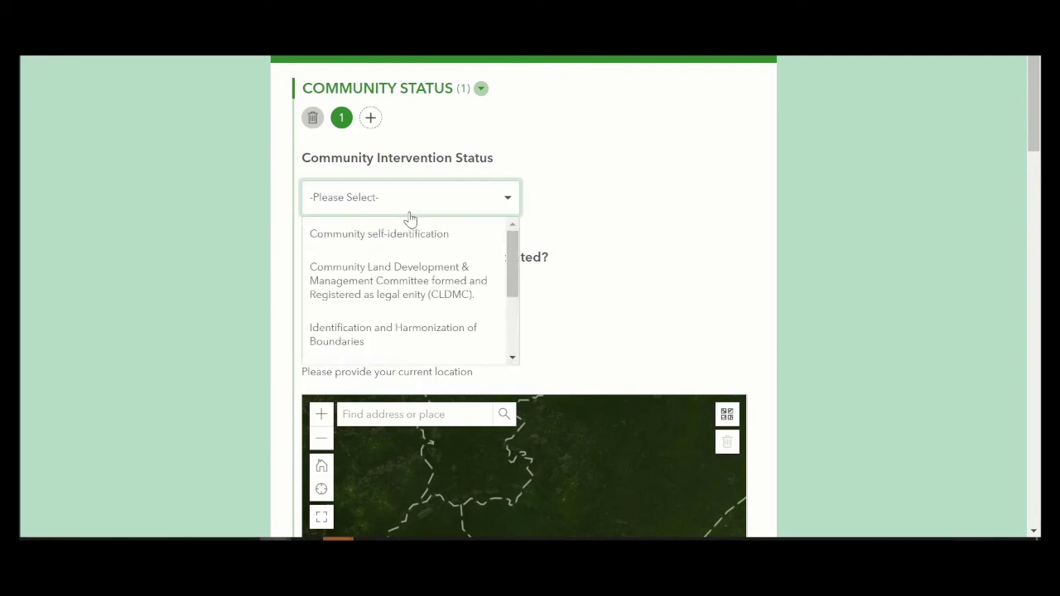
click(406, 242)
scroll(427, 242, down, 2)
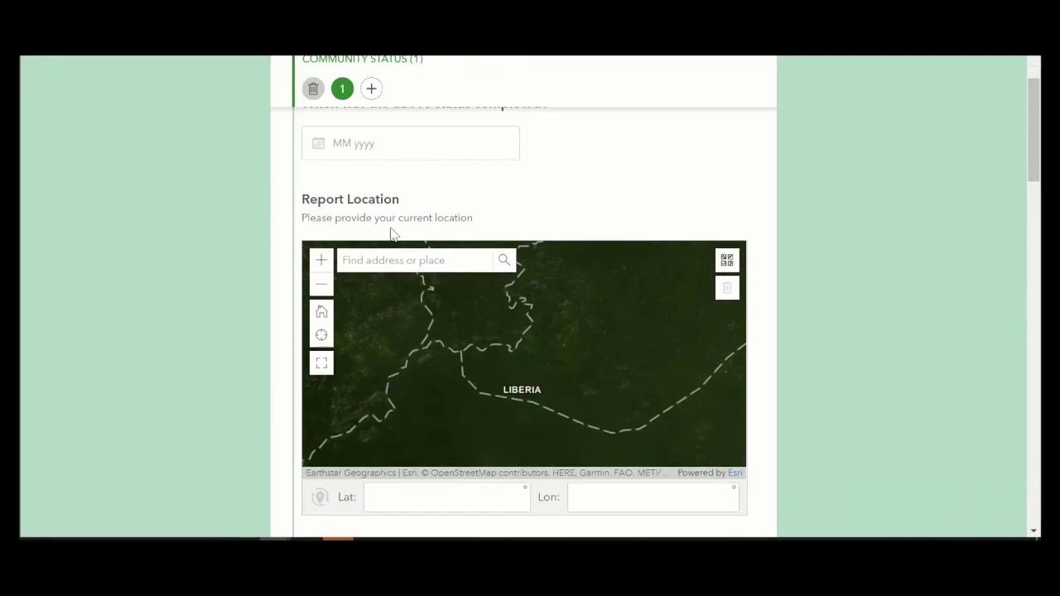
scroll(393, 249, up, 2)
click(391, 300)
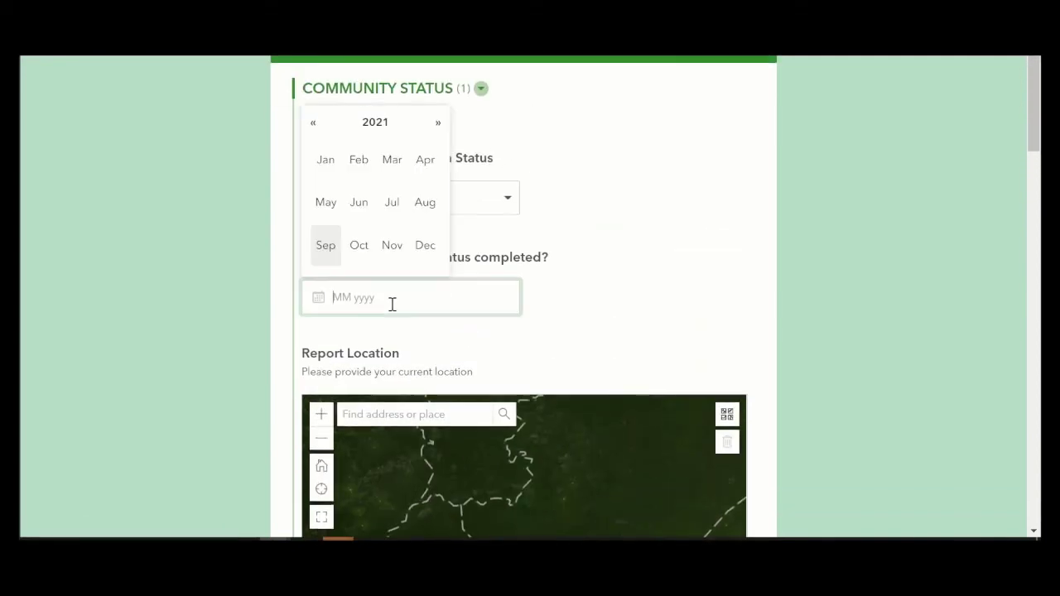
click(426, 204)
Step: Set anticipated completion to September 2021 and confirmatory survey date to October 2021
scroll(464, 274, down, 3)
scroll(471, 281, down, 6)
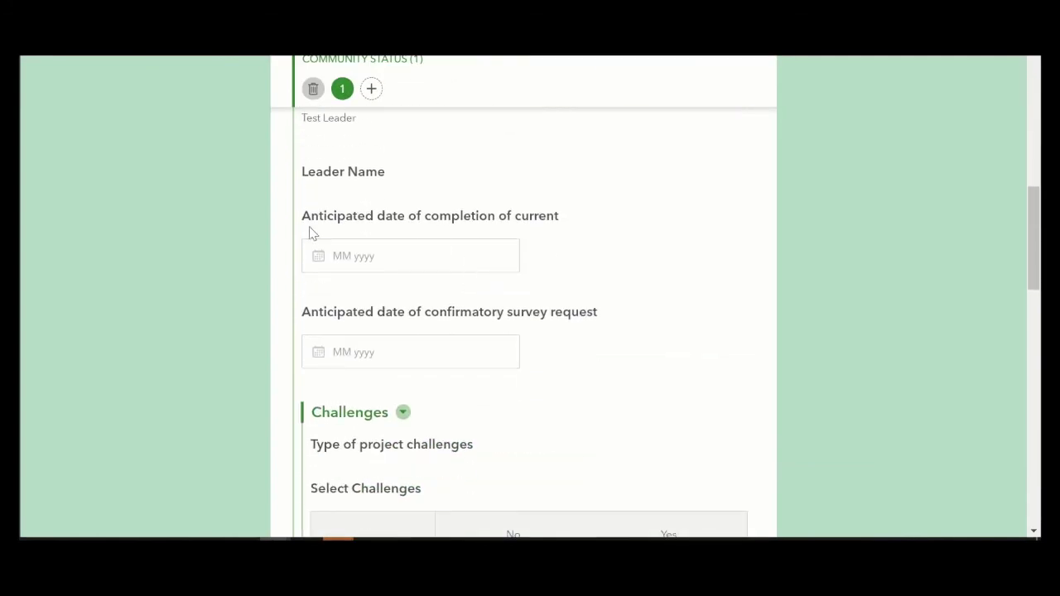
click(362, 257)
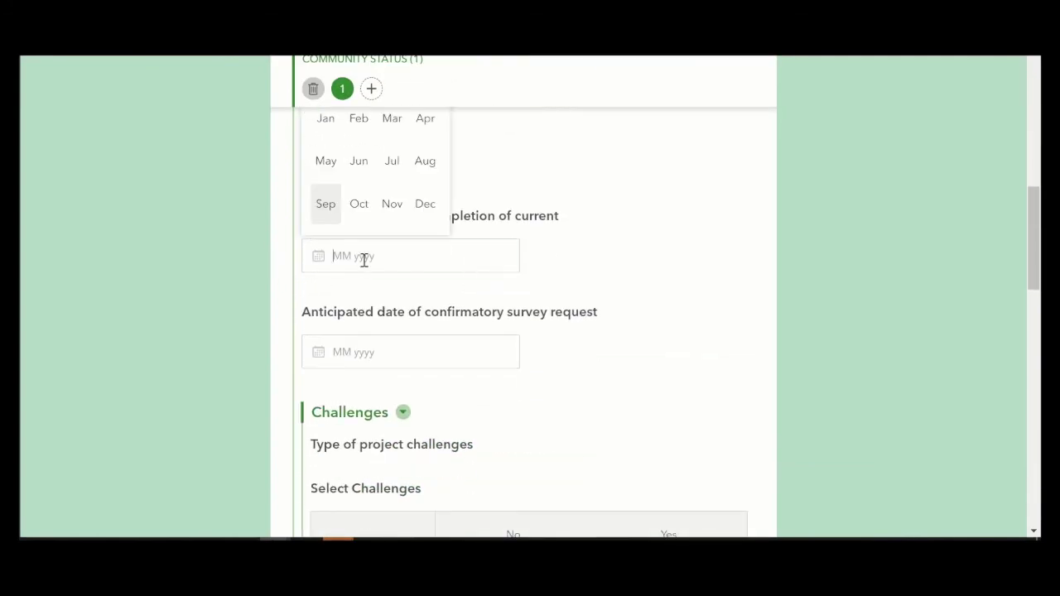
click(323, 215)
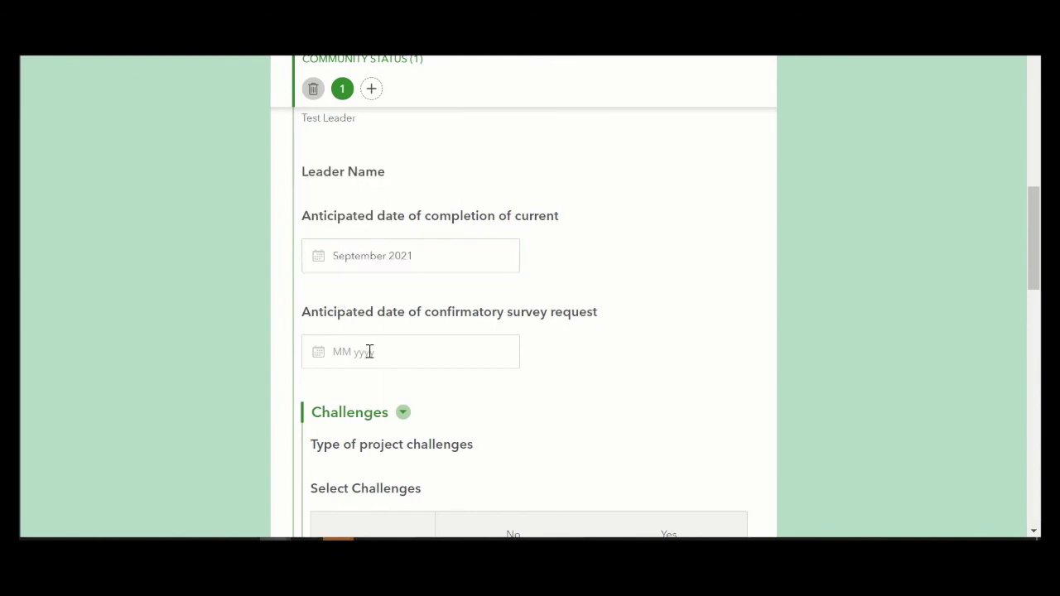
click(369, 353)
click(352, 308)
scroll(431, 314, down, 3)
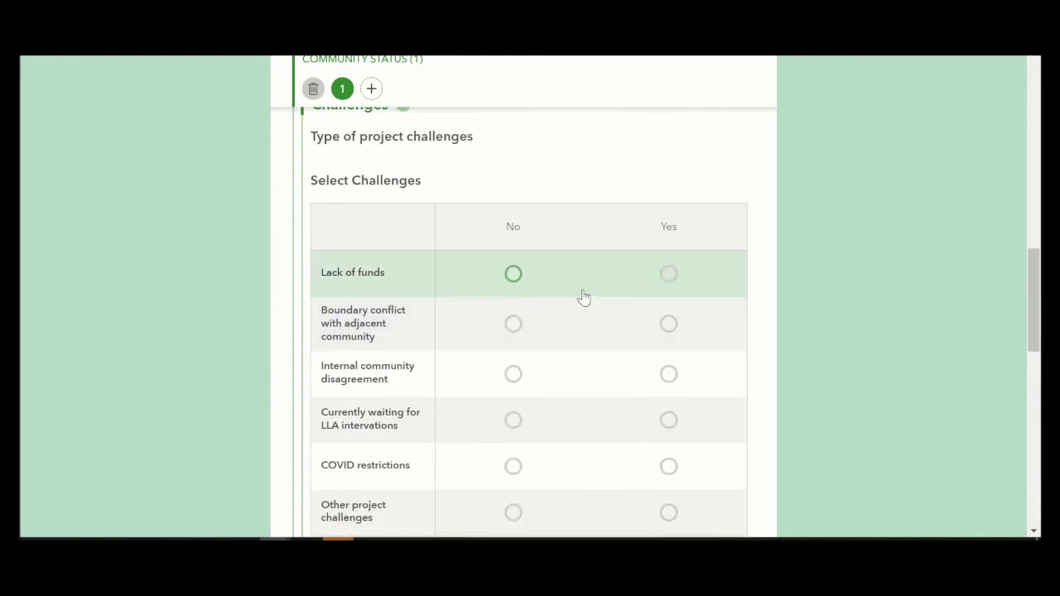
Step: Mark lack of funds, boundary conflict and internal disagreement as challenges; LLA waiting and COVID as not
click(670, 275)
click(670, 326)
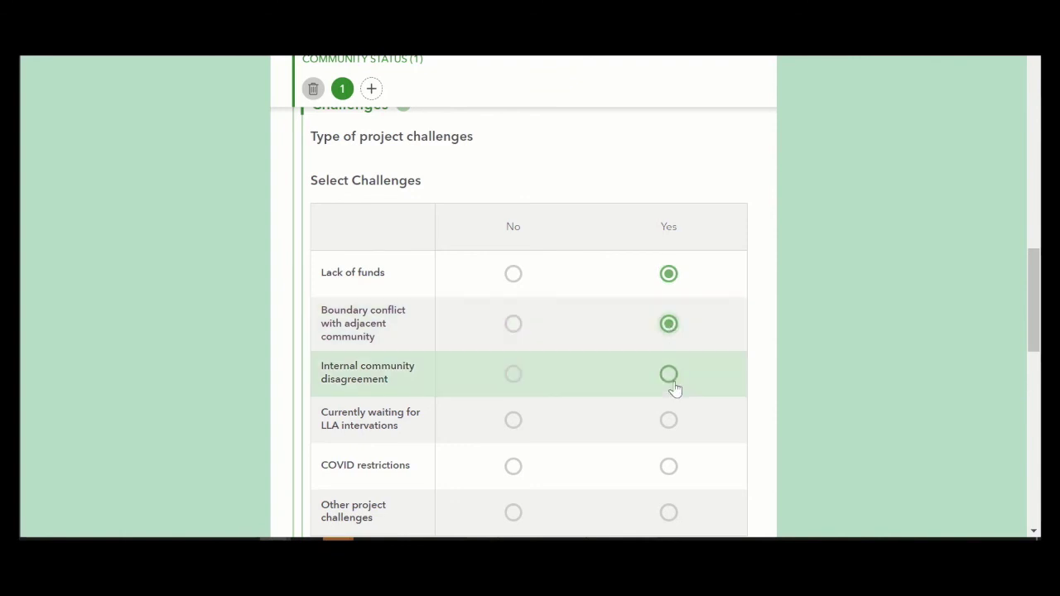
click(670, 377)
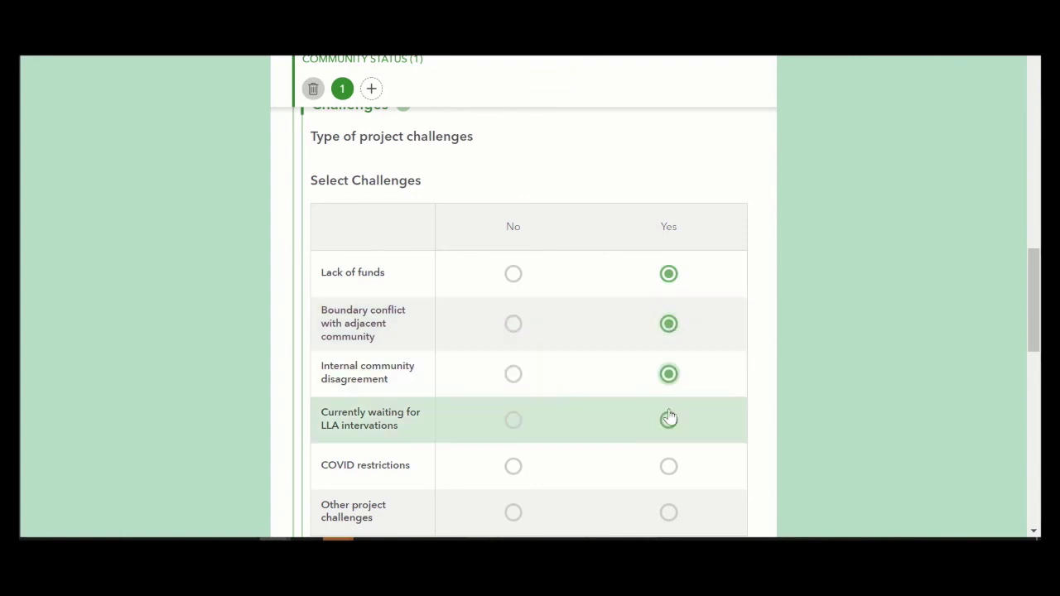
click(513, 421)
click(513, 466)
scroll(580, 439, down, 3)
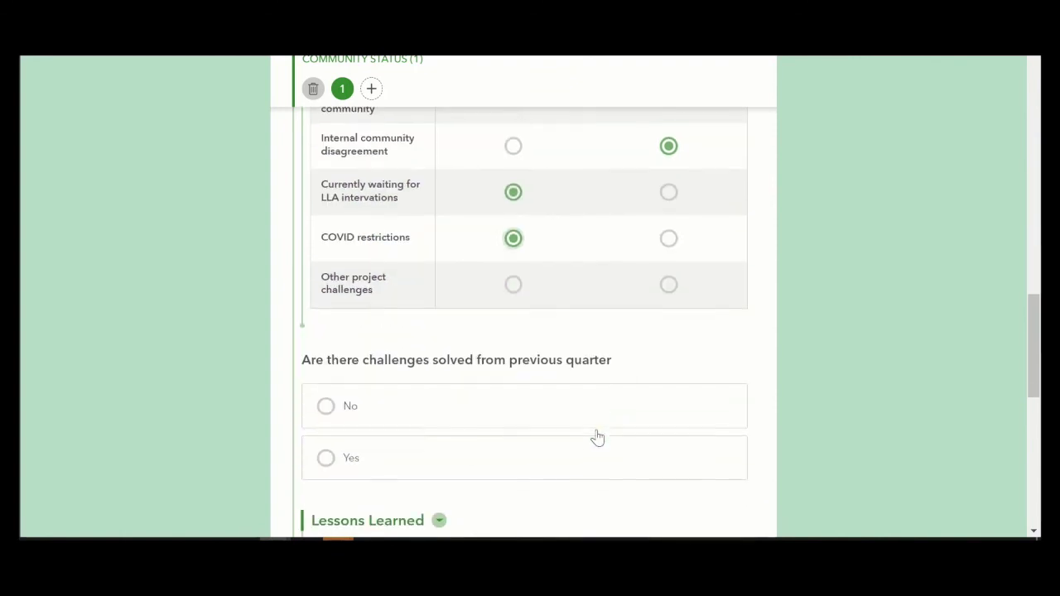
Step: Answer No to challenges solved last quarter, specific LLA requests, and additional formalization support
click(500, 408)
scroll(489, 394, down, 2)
click(442, 323)
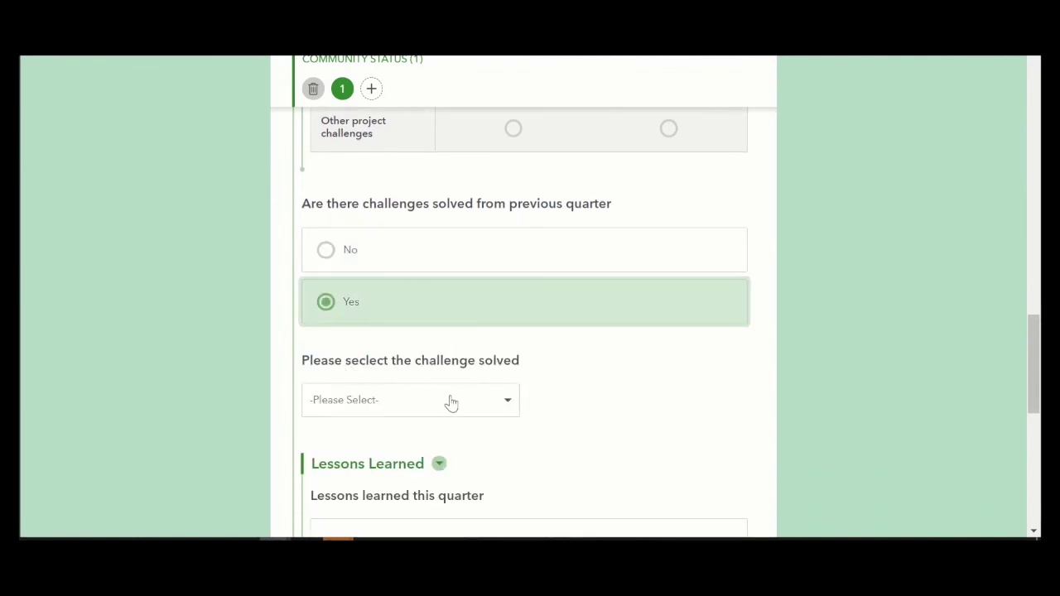
click(403, 264)
scroll(404, 293, down, 3)
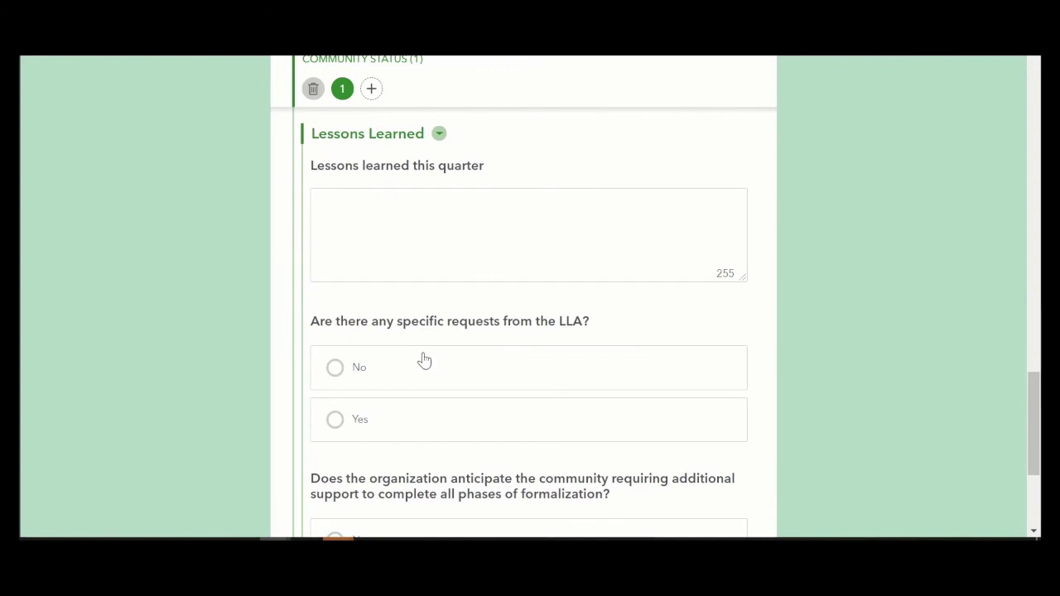
click(433, 358)
scroll(433, 358, down, 3)
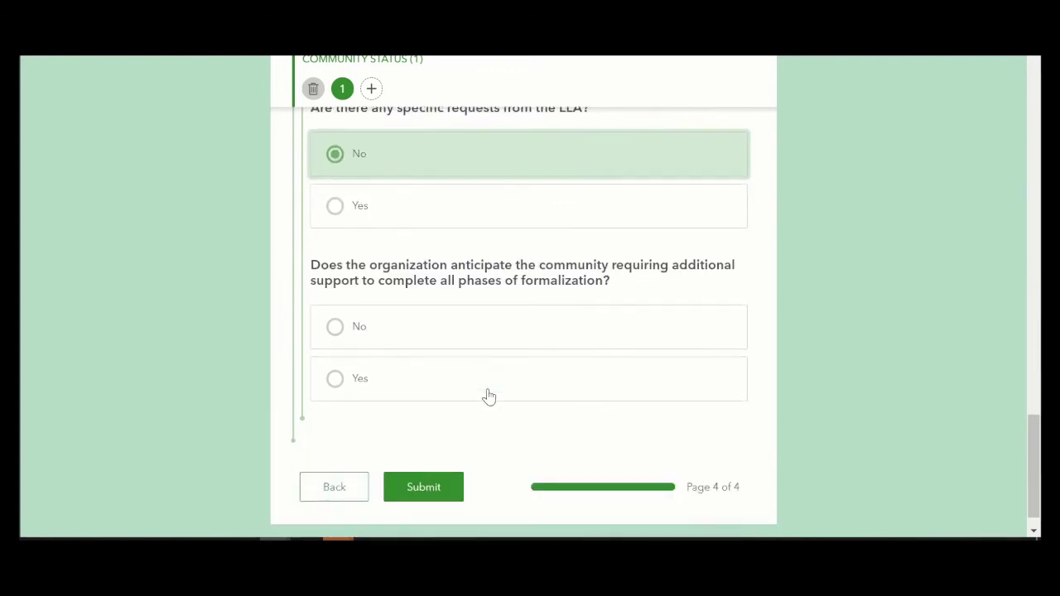
click(431, 322)
click(433, 370)
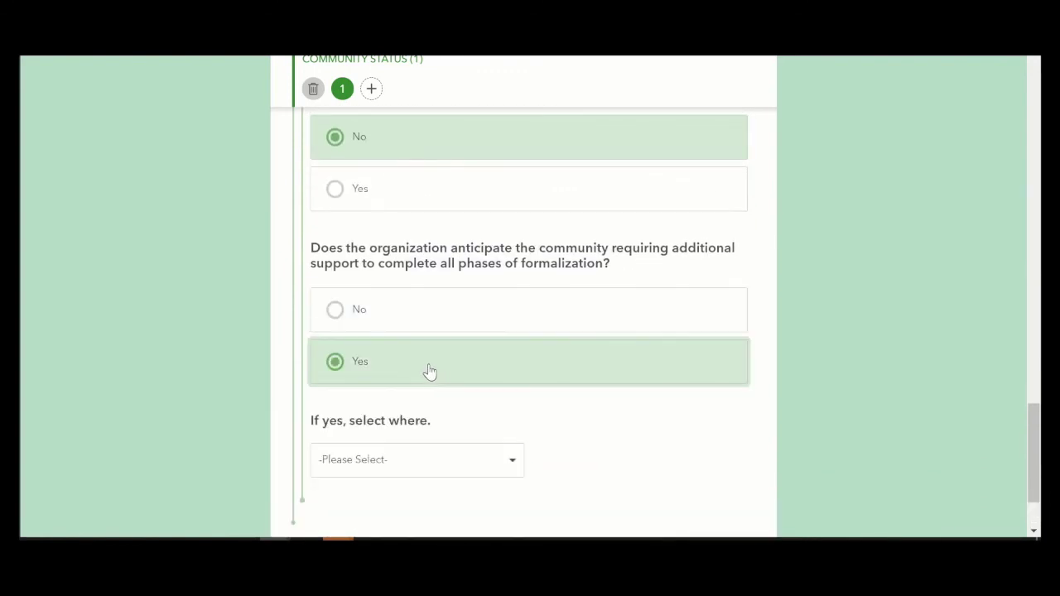
click(393, 461)
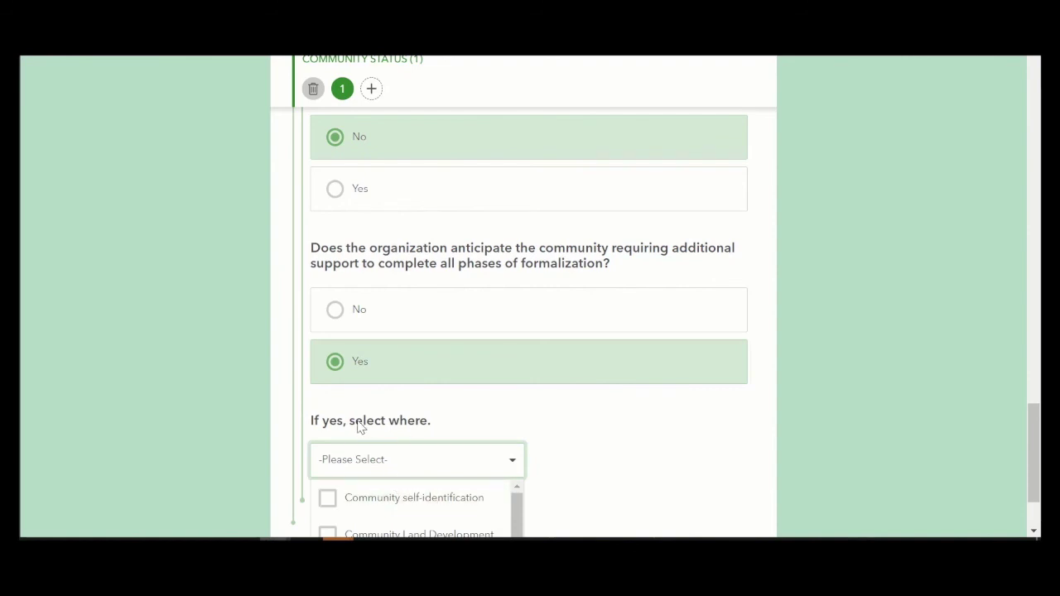
click(383, 307)
scroll(448, 439, down, 1)
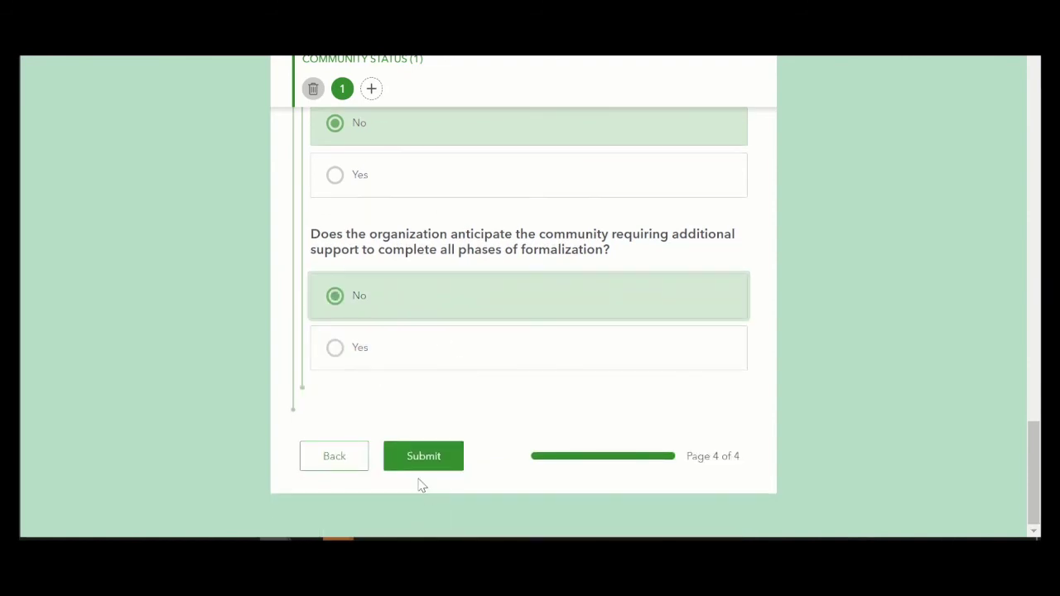